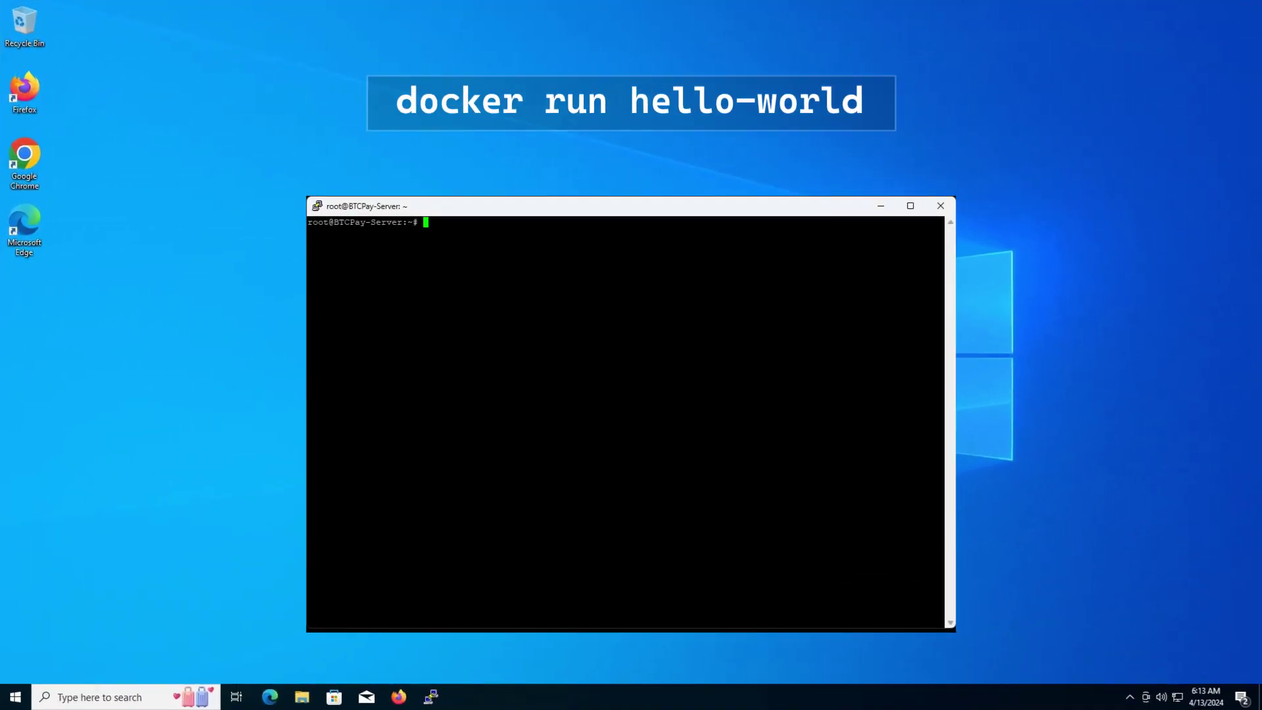
# Run the hello-world test container and confirm Docker reports version 26.1.3, build b72abbb.
pyautogui.write('docker run hello-world')
pyautogui.press('Return')
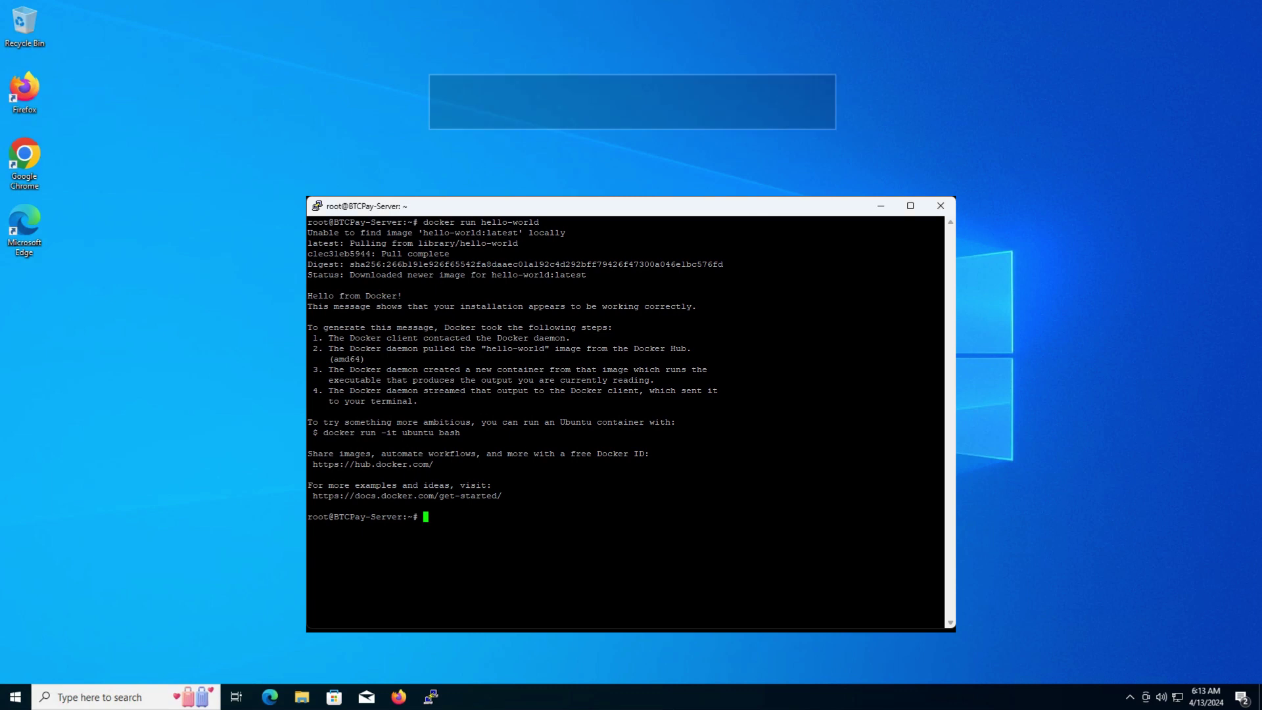
pyautogui.write('docker -')
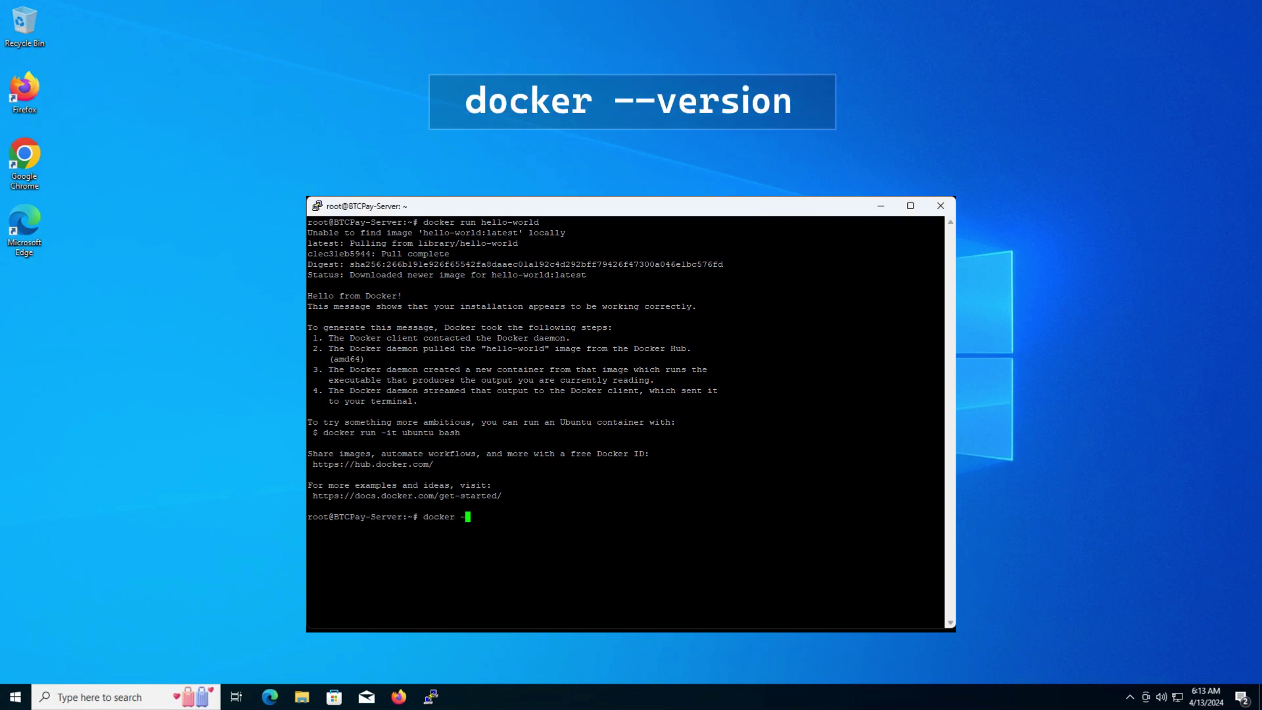
pyautogui.write('-version')
pyautogui.press('Return')
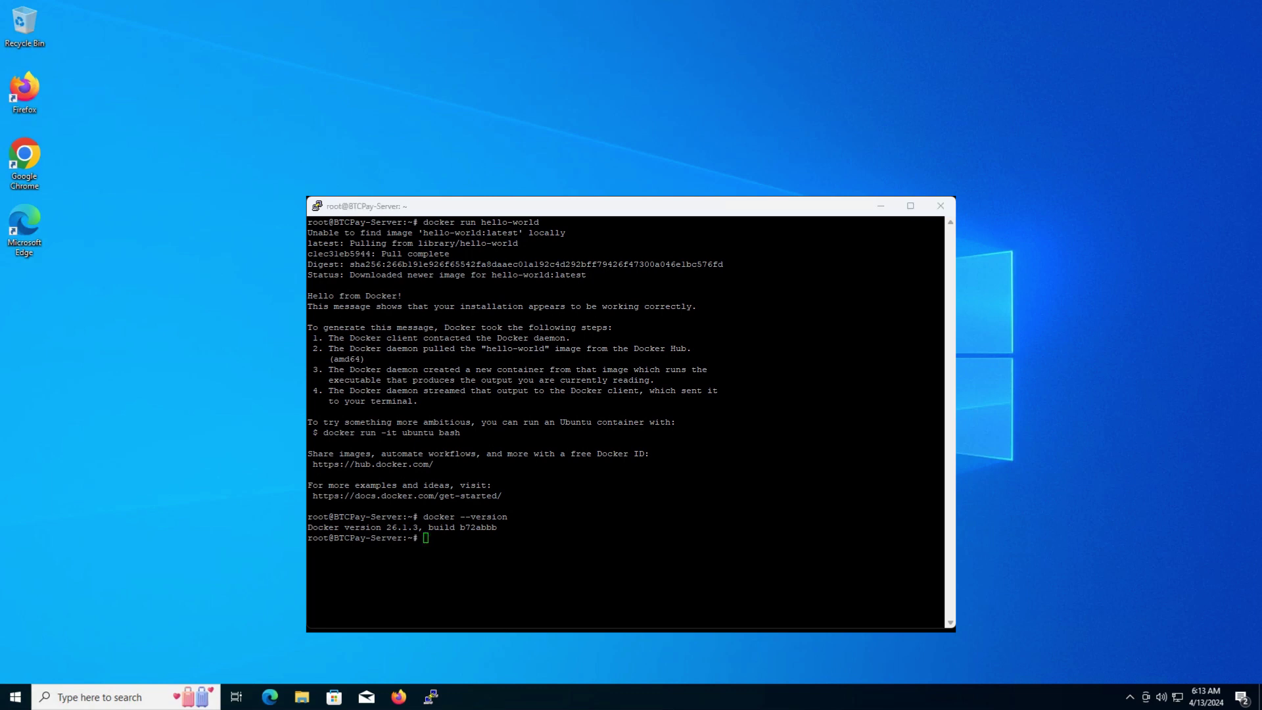
# Create a BTCPayServer directory in root's home and change into it.
pyautogui.write('mkdir BTCPayServer')
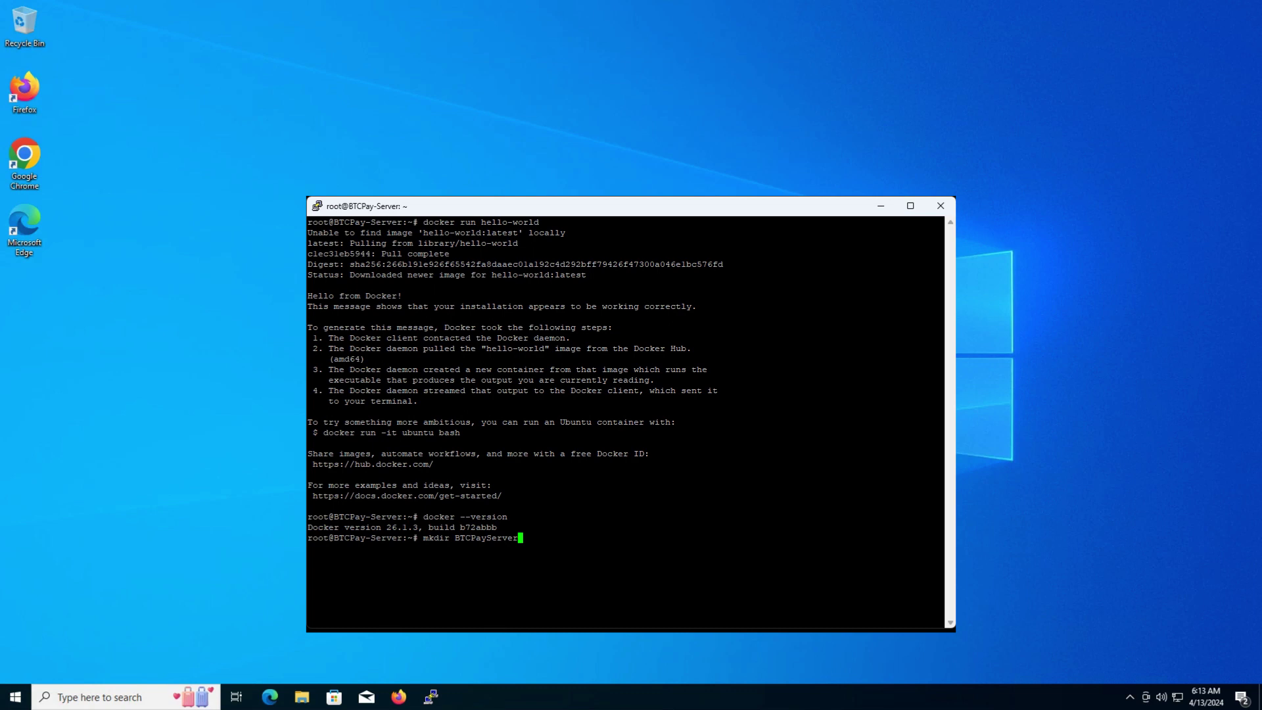
pyautogui.press('Return')
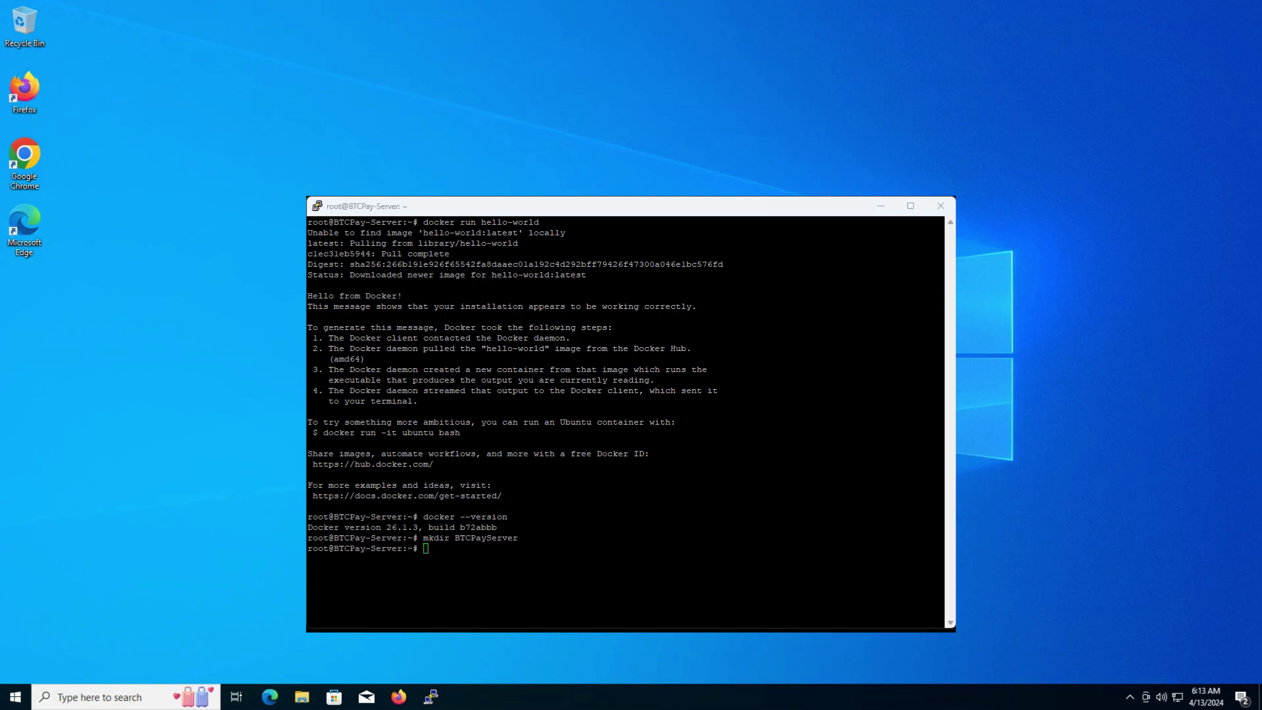
pyautogui.write('cd BTCPayServer')
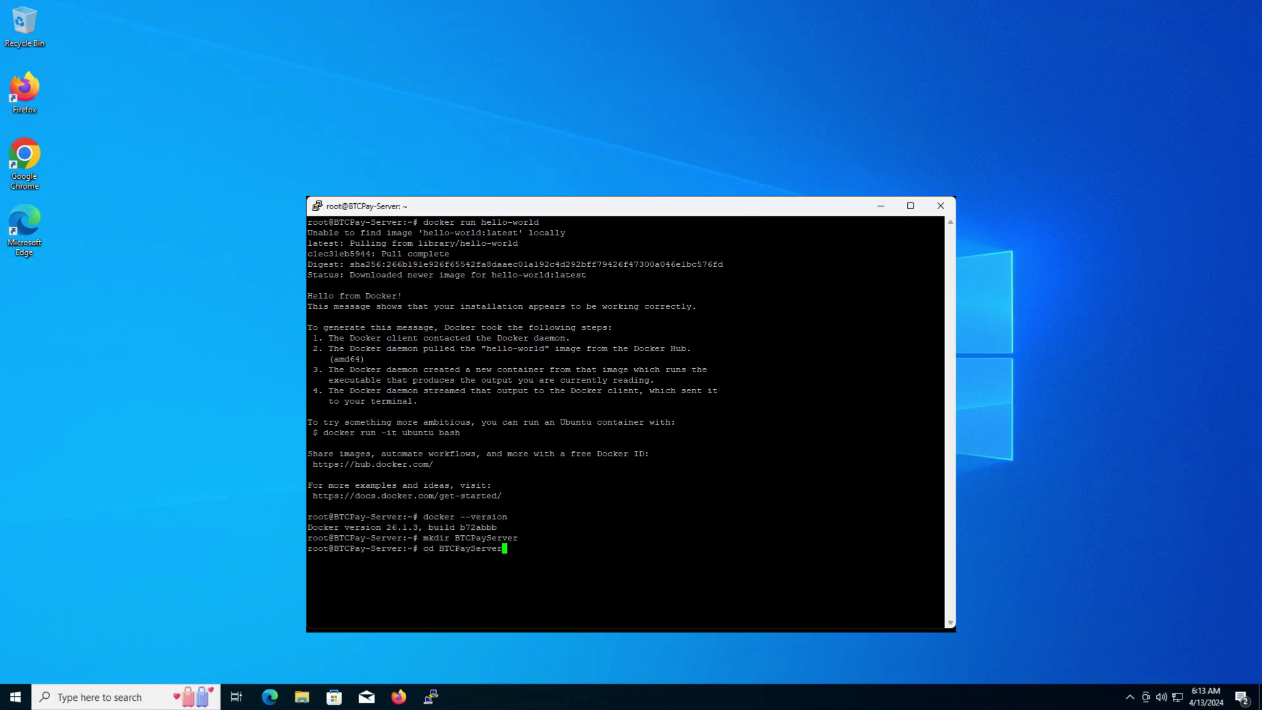
pyautogui.press('Return')
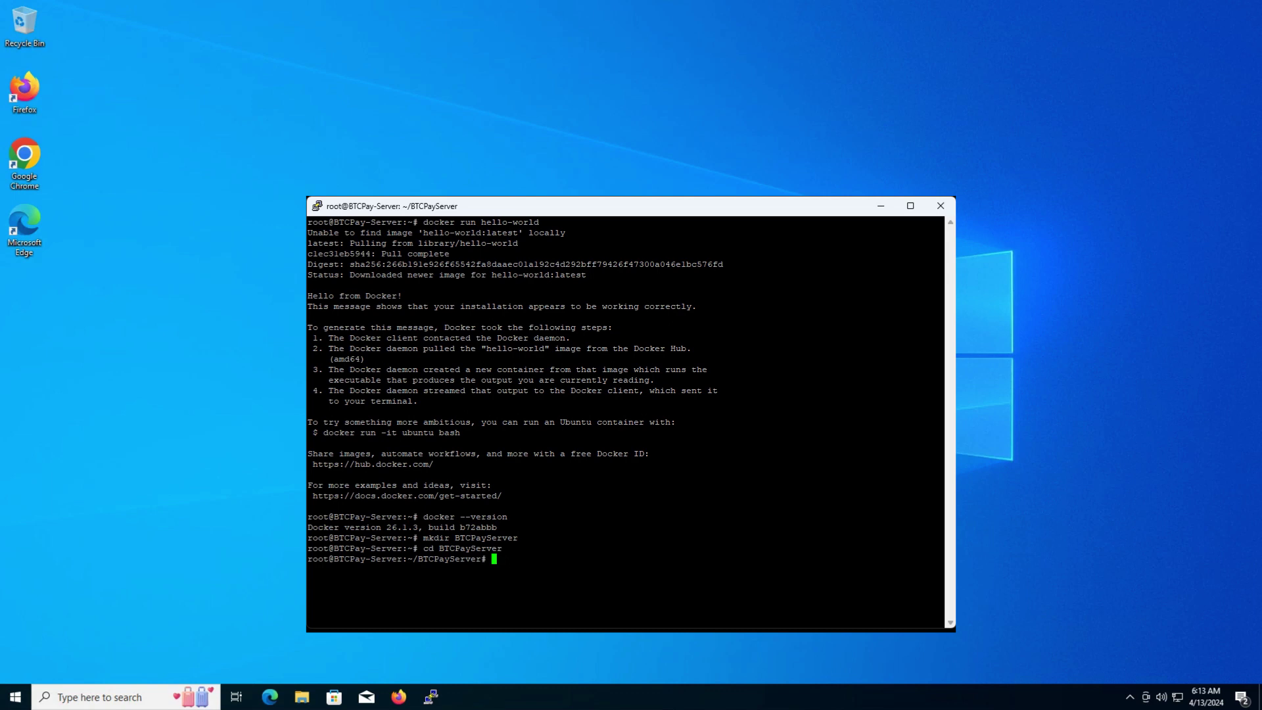
pyautogui.hotkey('alt', 'Tab')
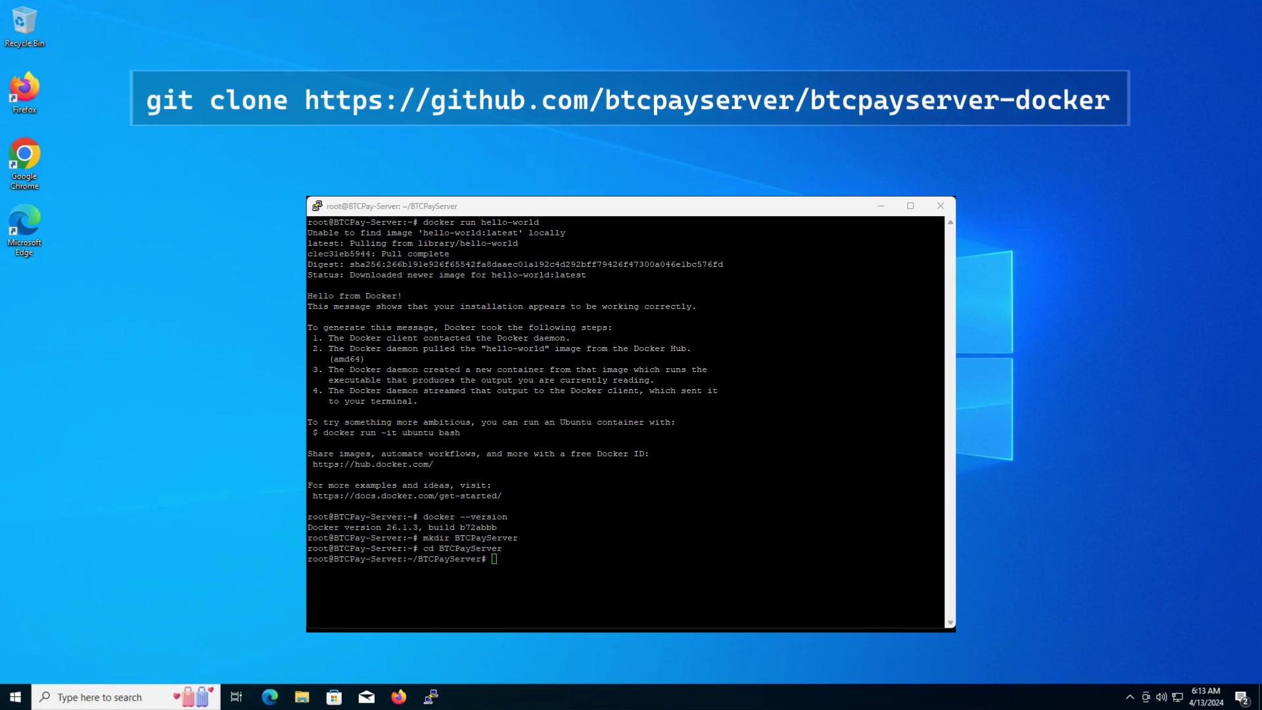
pyautogui.hotkey('alt', 'Tab')
pyautogui.write('git clone https://github.com/btcpayserver/btcpayserver-docker')
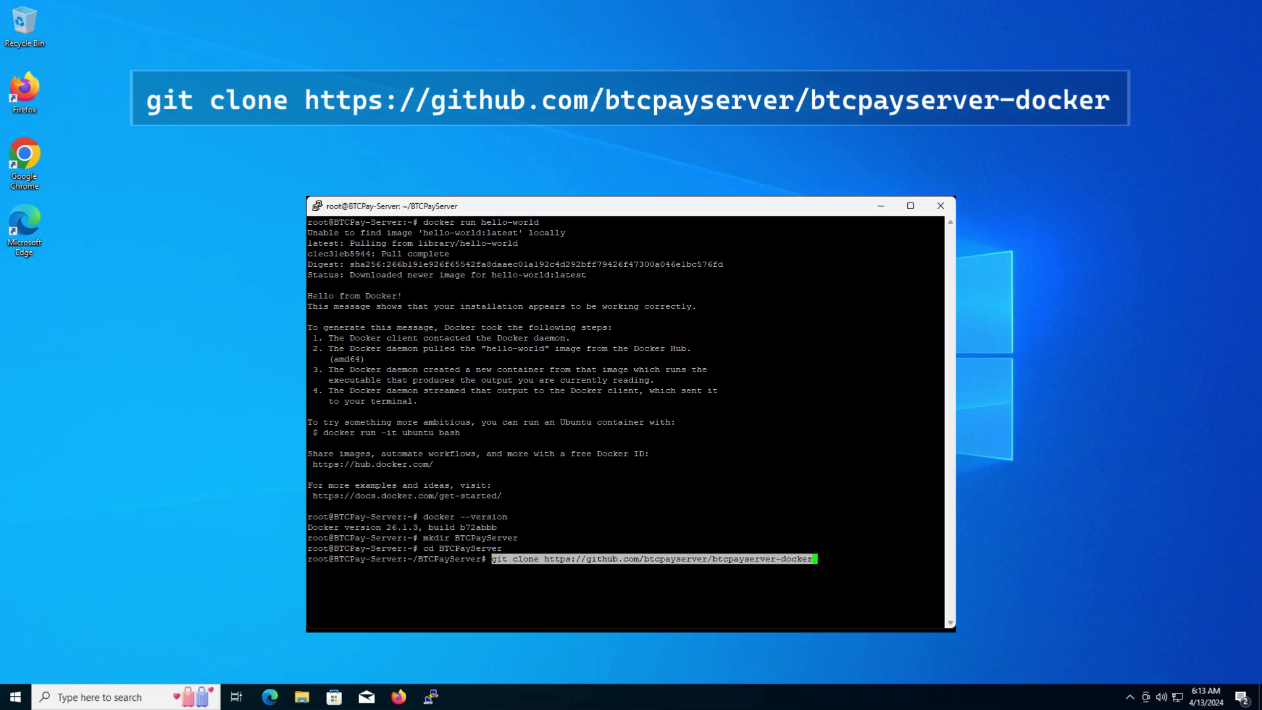
pyautogui.press('End')
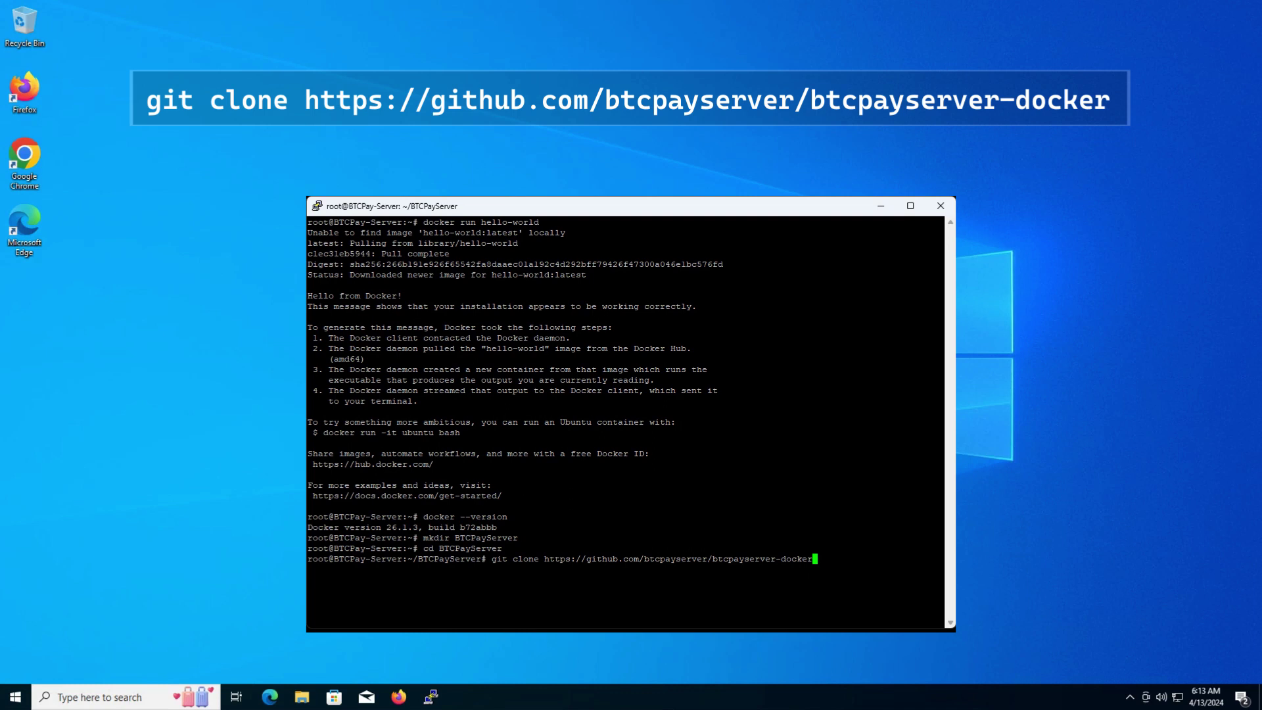
pyautogui.press('Return')
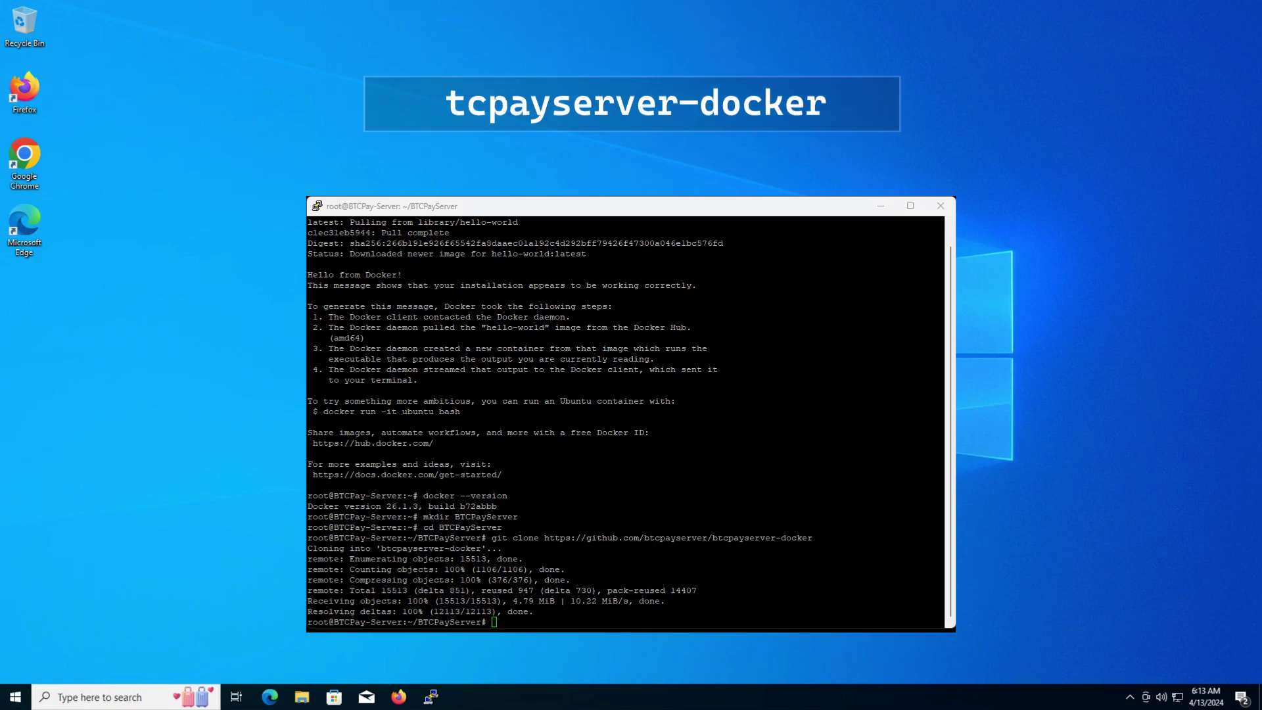
pyautogui.write('cd btcpayserver-docker')
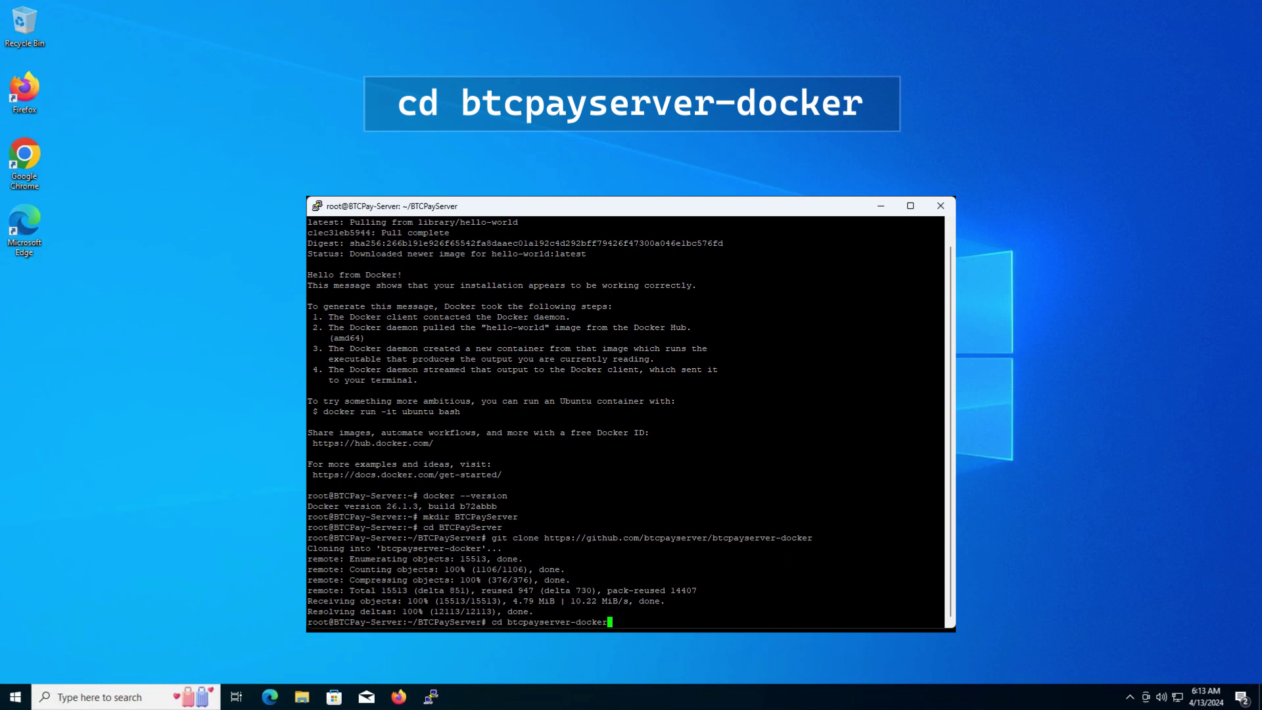
# Enter btcpayserver-docker and export BTCPAY_HOST as btcpay.polyacad.xyz.
pyautogui.press('Return')
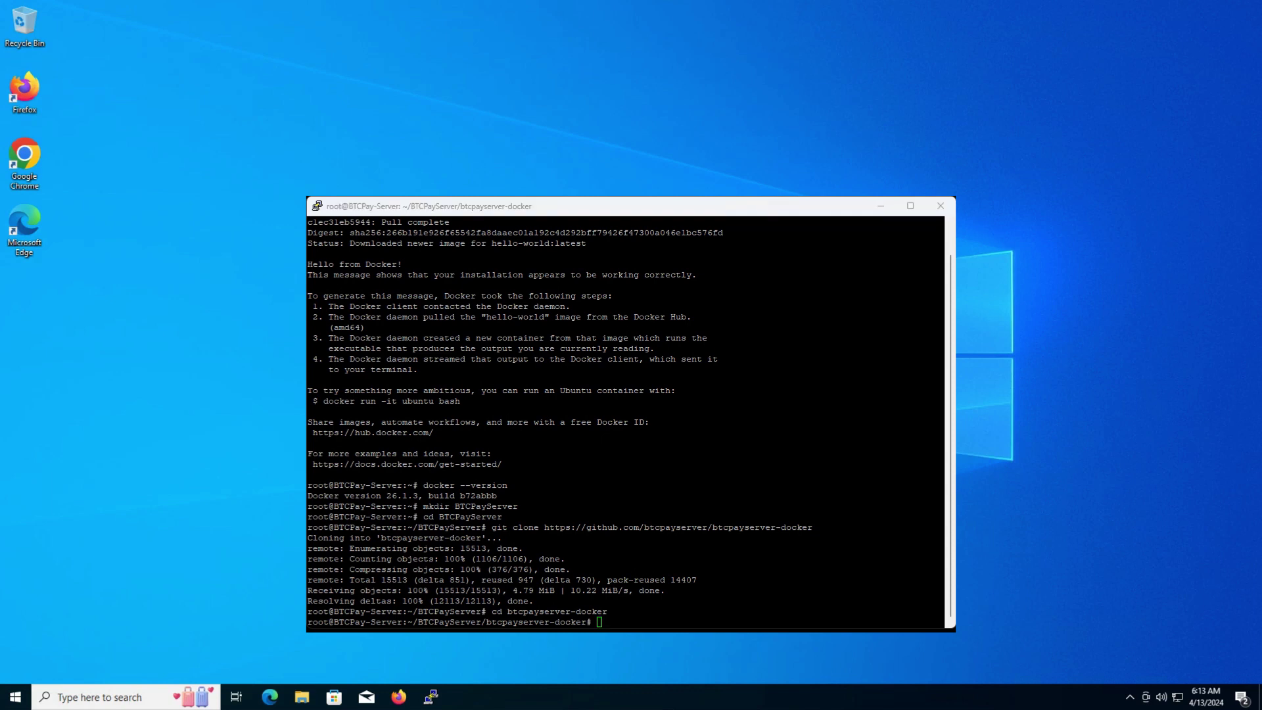
pyautogui.hotkey('alt', 'Tab')
pyautogui.write('export BTCPAY_HOST="btcpay.polyacad.xyz"')
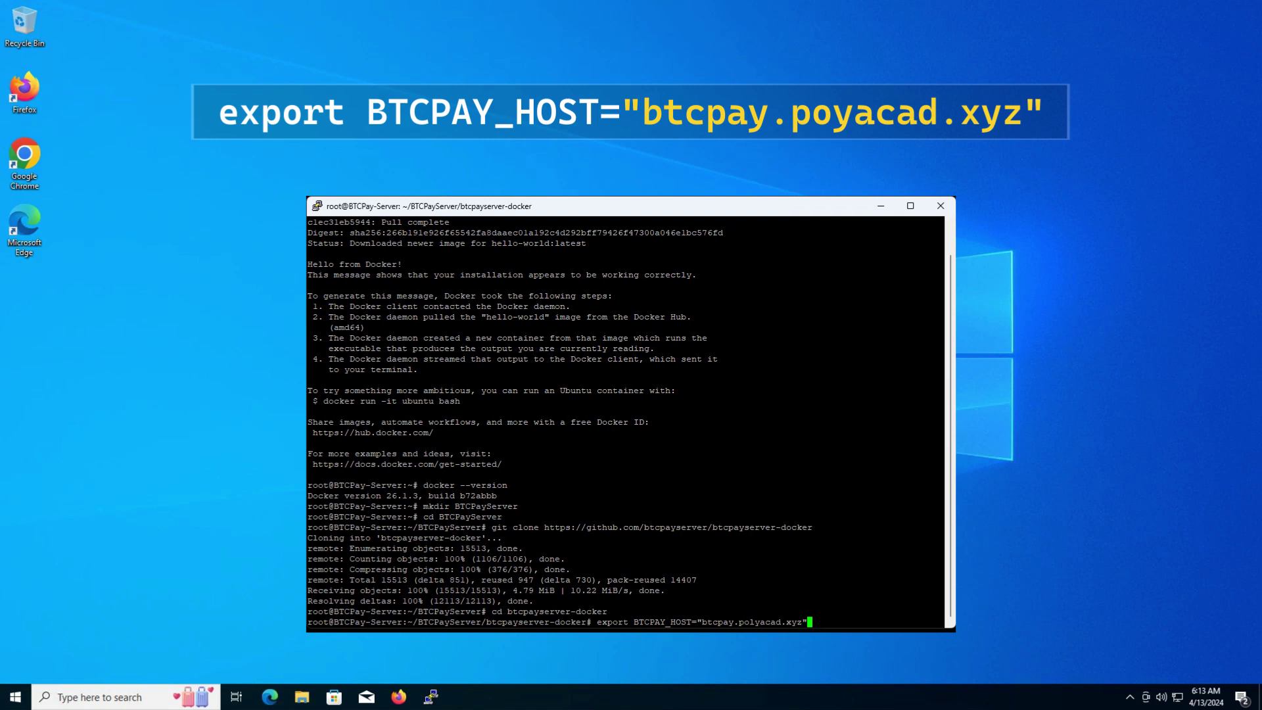
pyautogui.press('Return')
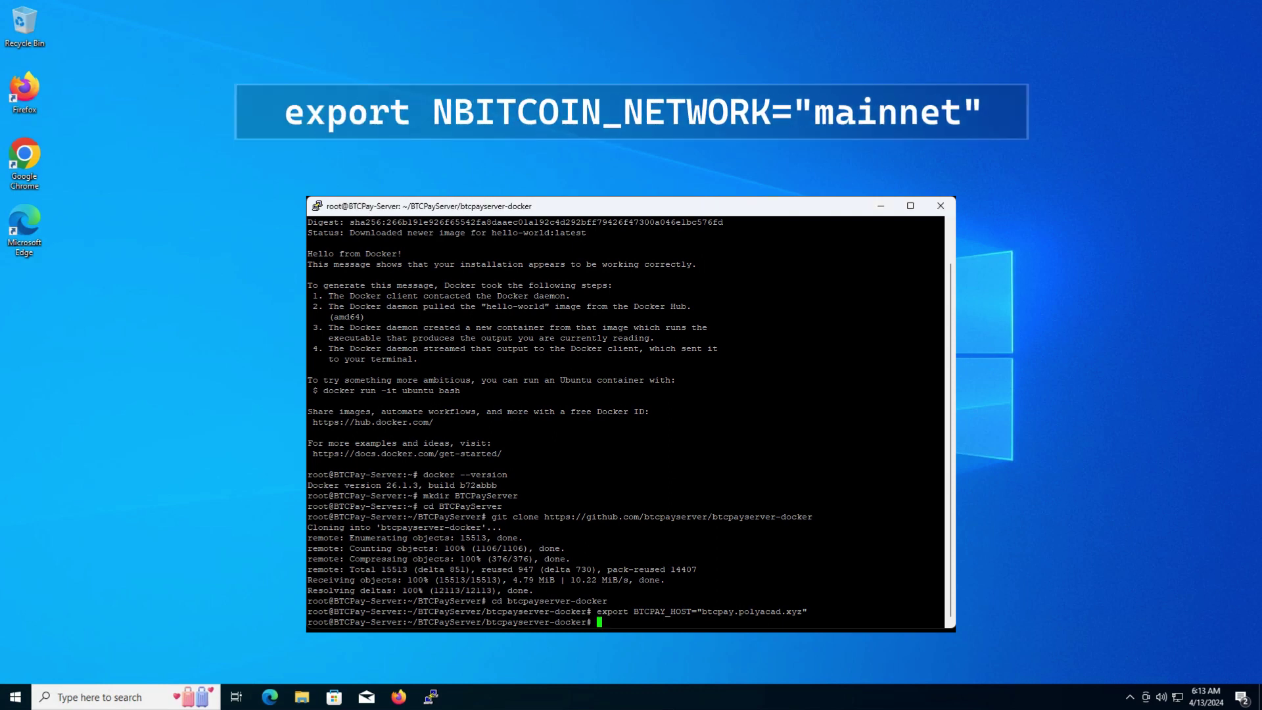
# Export NBITCOIN_NETWORK="mainnet" and BTCPAYGEN_CRYPTO1="btc", then enter the opt-save-storage-s fragments export.
pyautogui.write('export NBITCOIN_NETWORK="mainnet"')
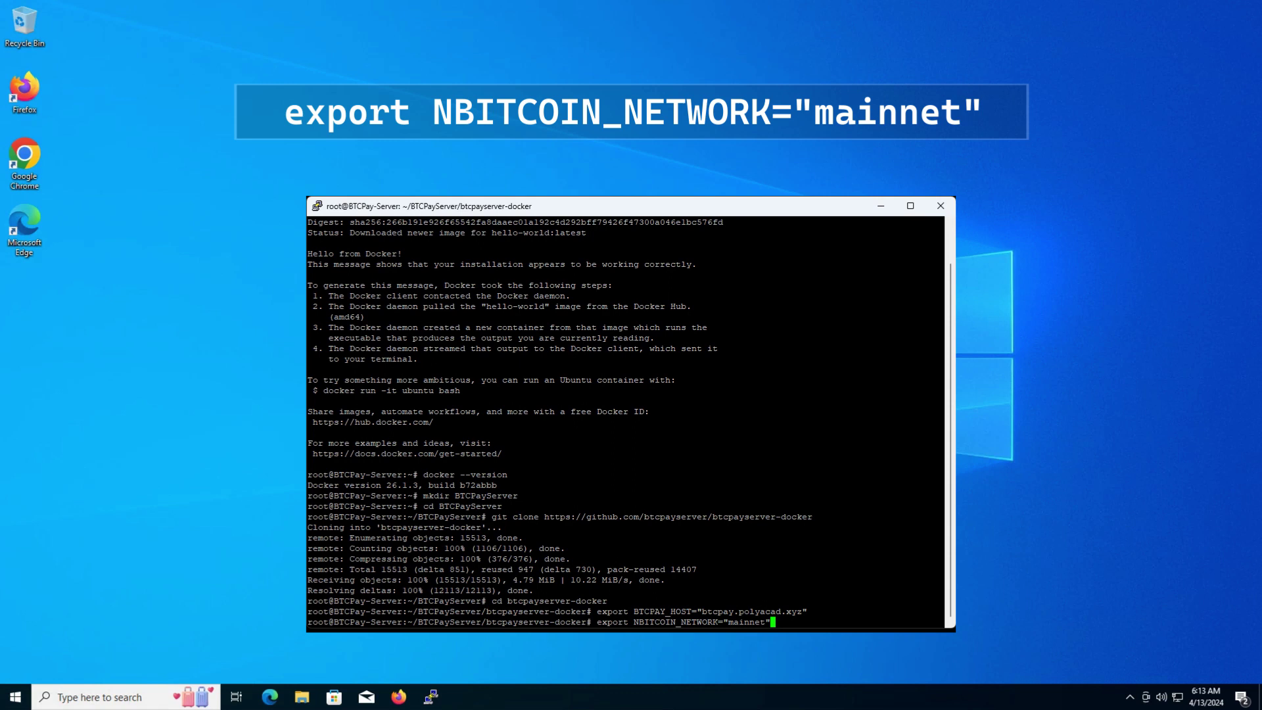
pyautogui.press('Return')
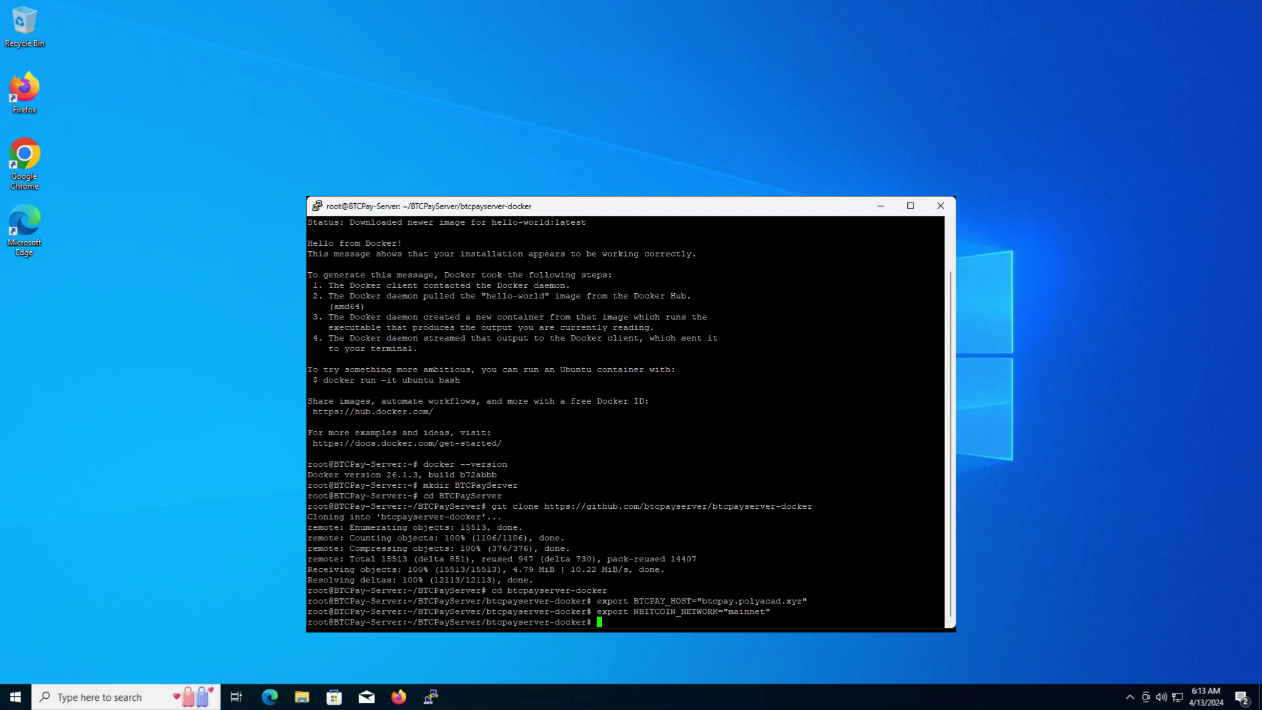
pyautogui.write('export BTCPAYGEN_CRYPTO1="btc"')
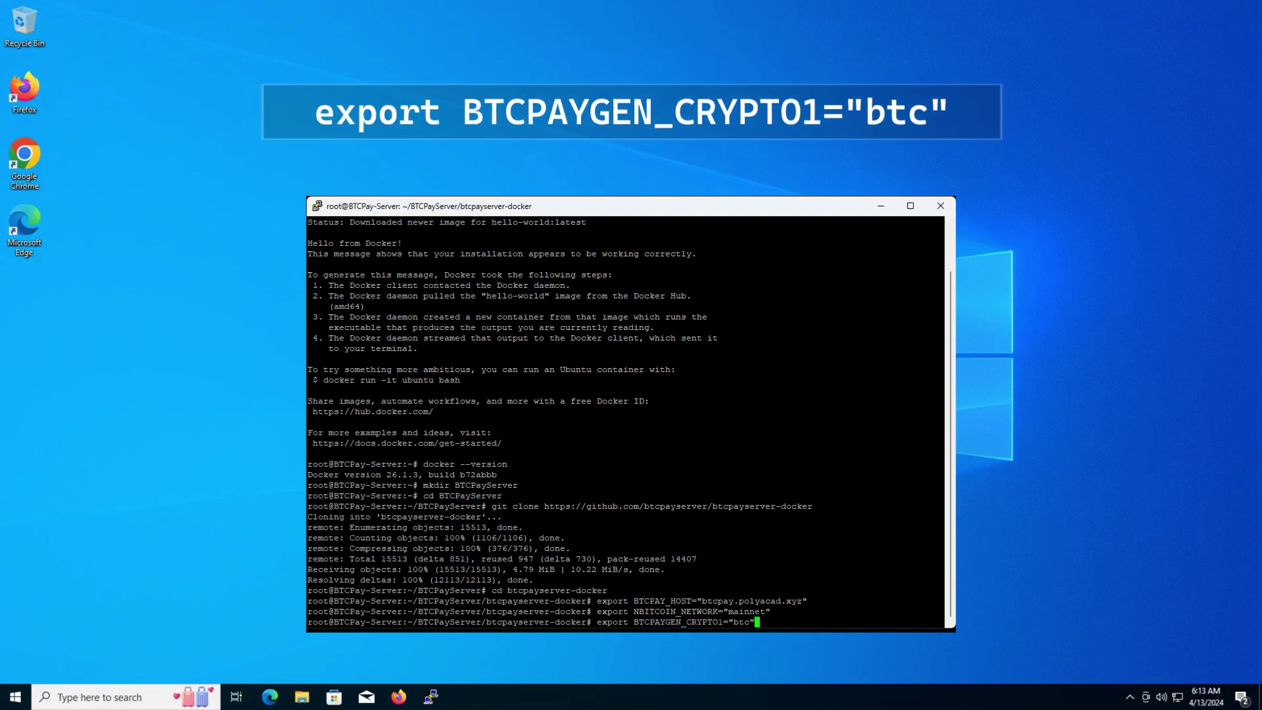
pyautogui.press('Return')
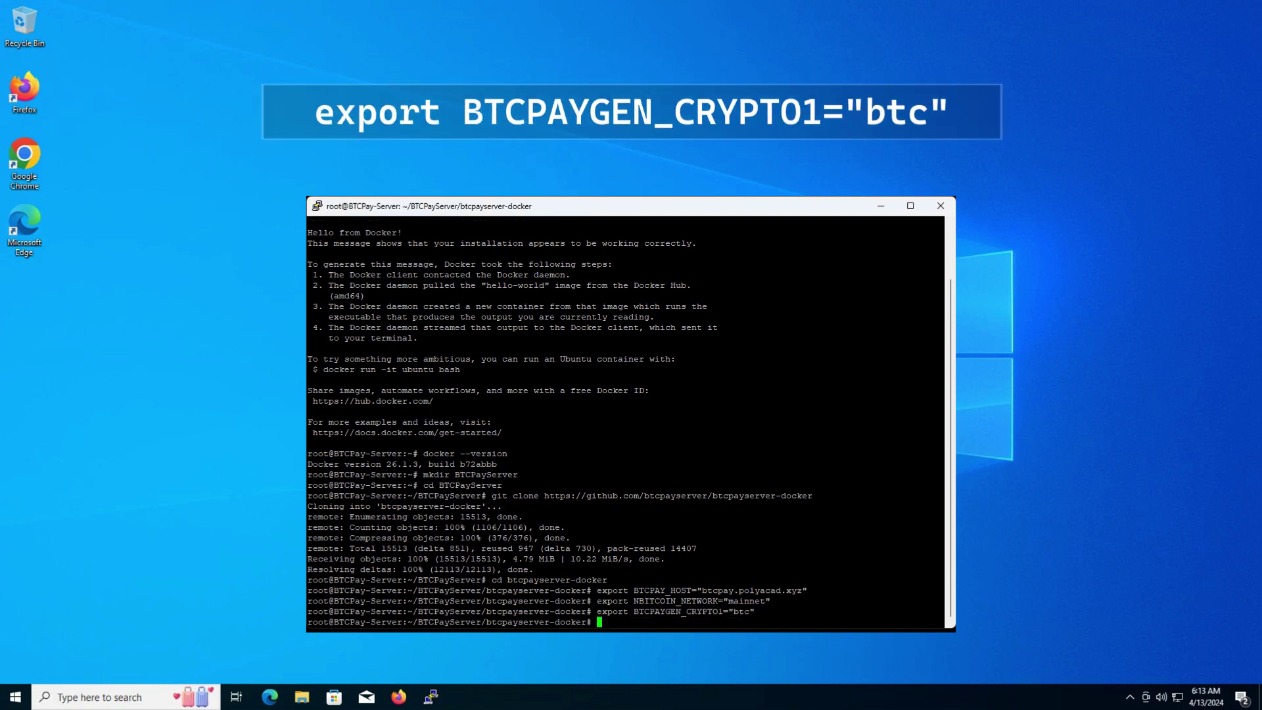
pyautogui.hotkey('alt', 'Tab')
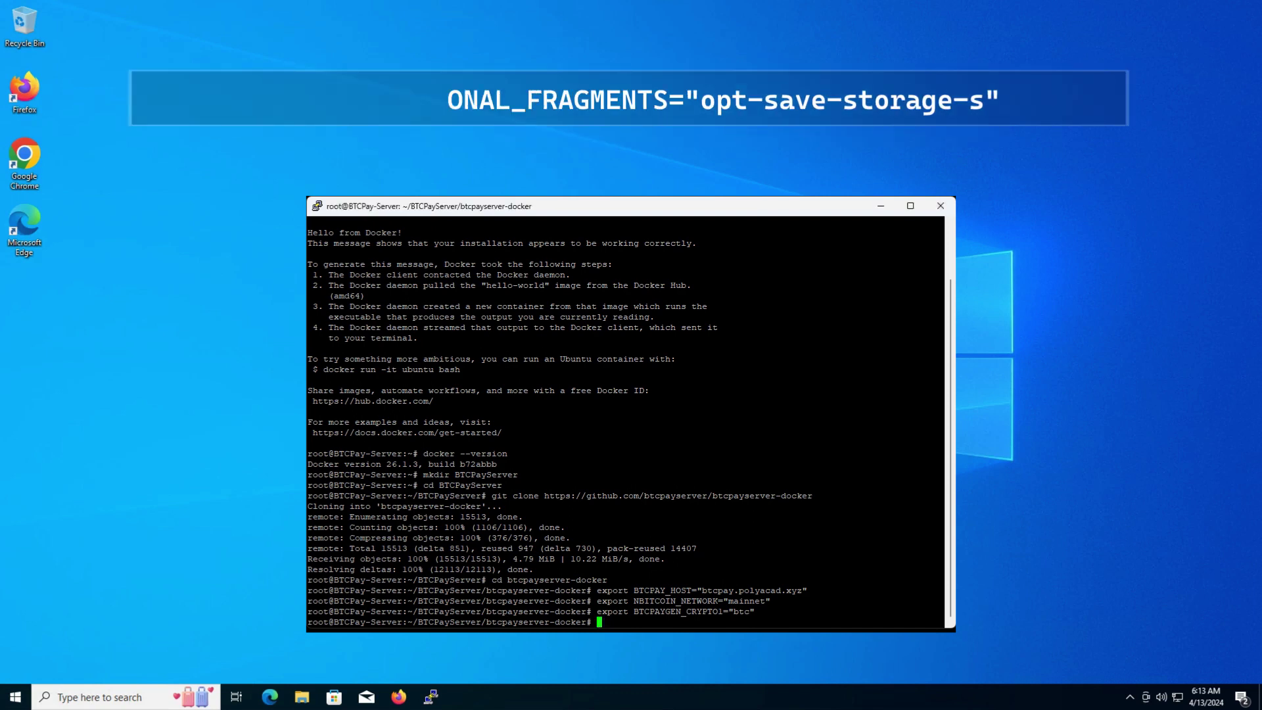
pyautogui.write('export BTCPAYGEN_ADDITIONAL_FRAGMENTS="opt-save-storage-s"')
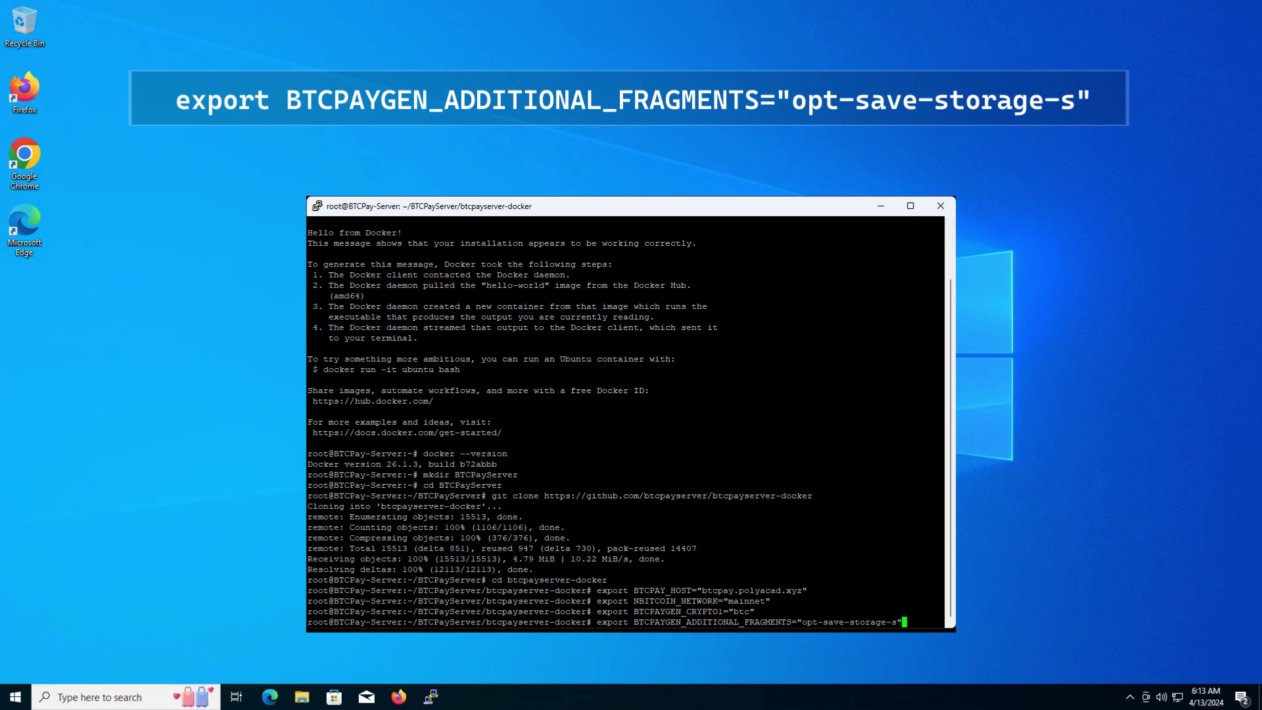
# Run the opt-save-storage-s fragments export and export BTCPAYGEN_REVERSEPROXY="nginx".
pyautogui.press('Return')
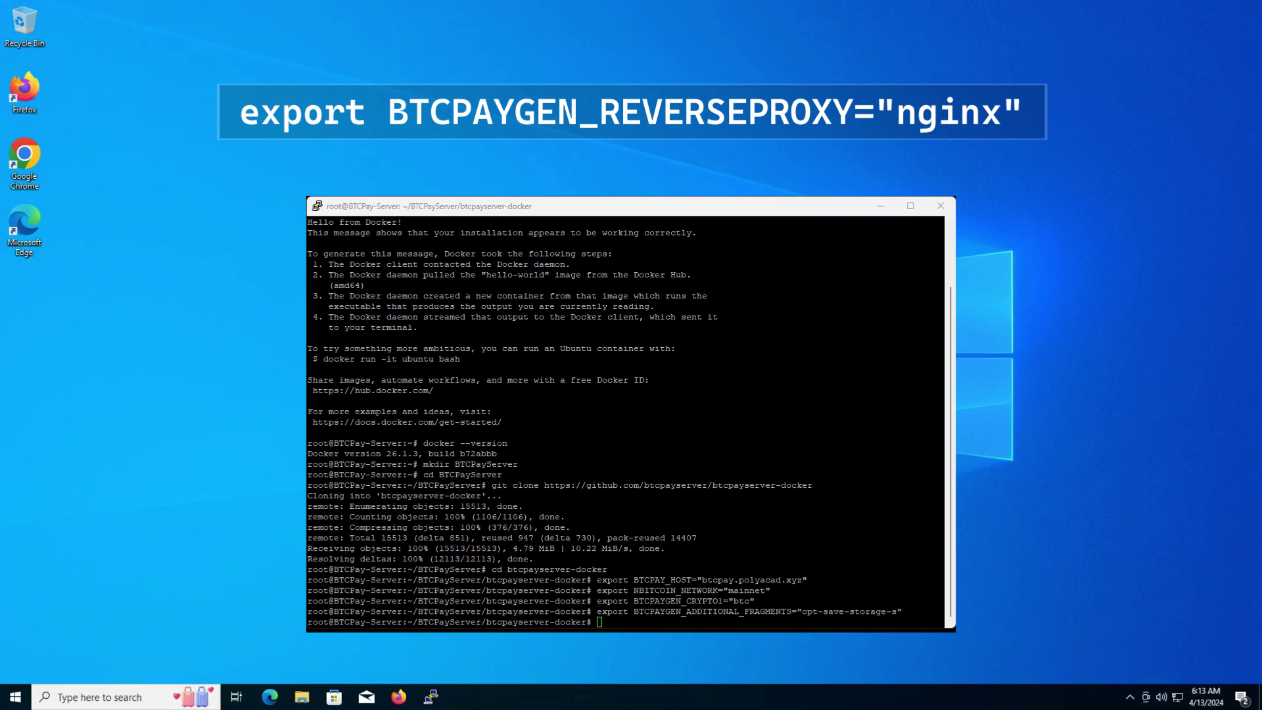
pyautogui.write('export BTCPAYGEN_REVERSEPROXY="nginx"')
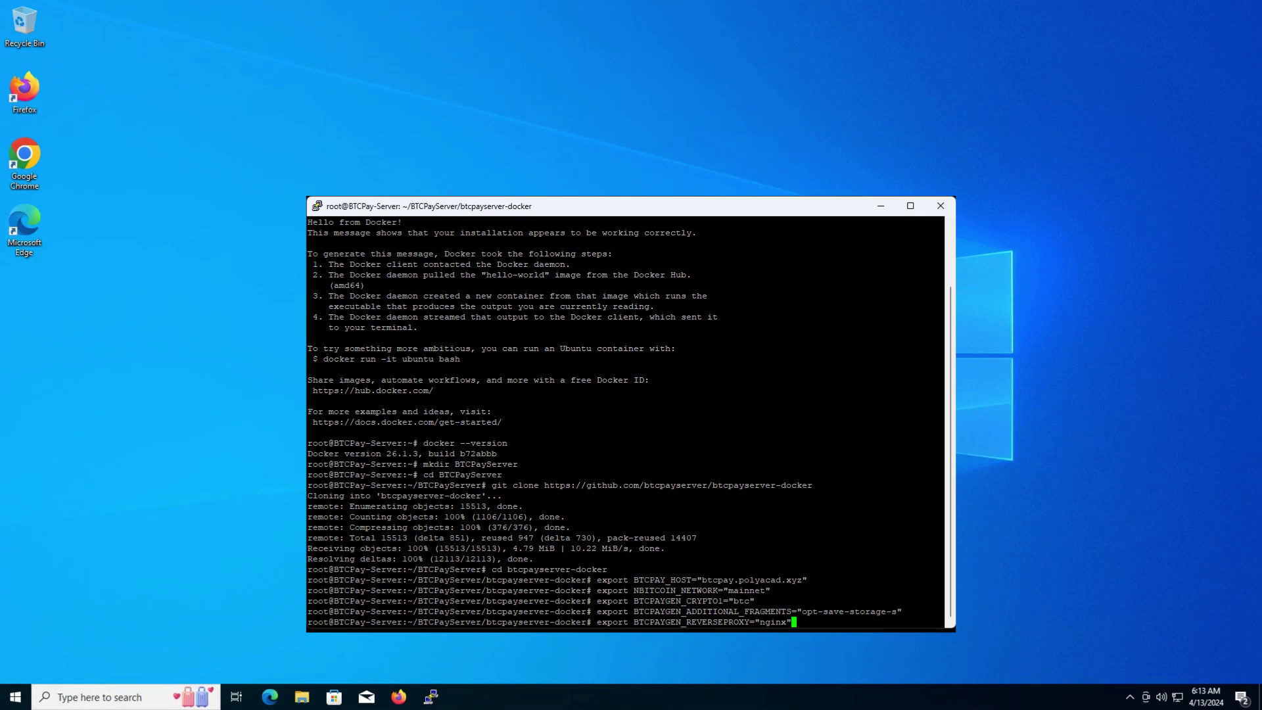
pyautogui.press('Return')
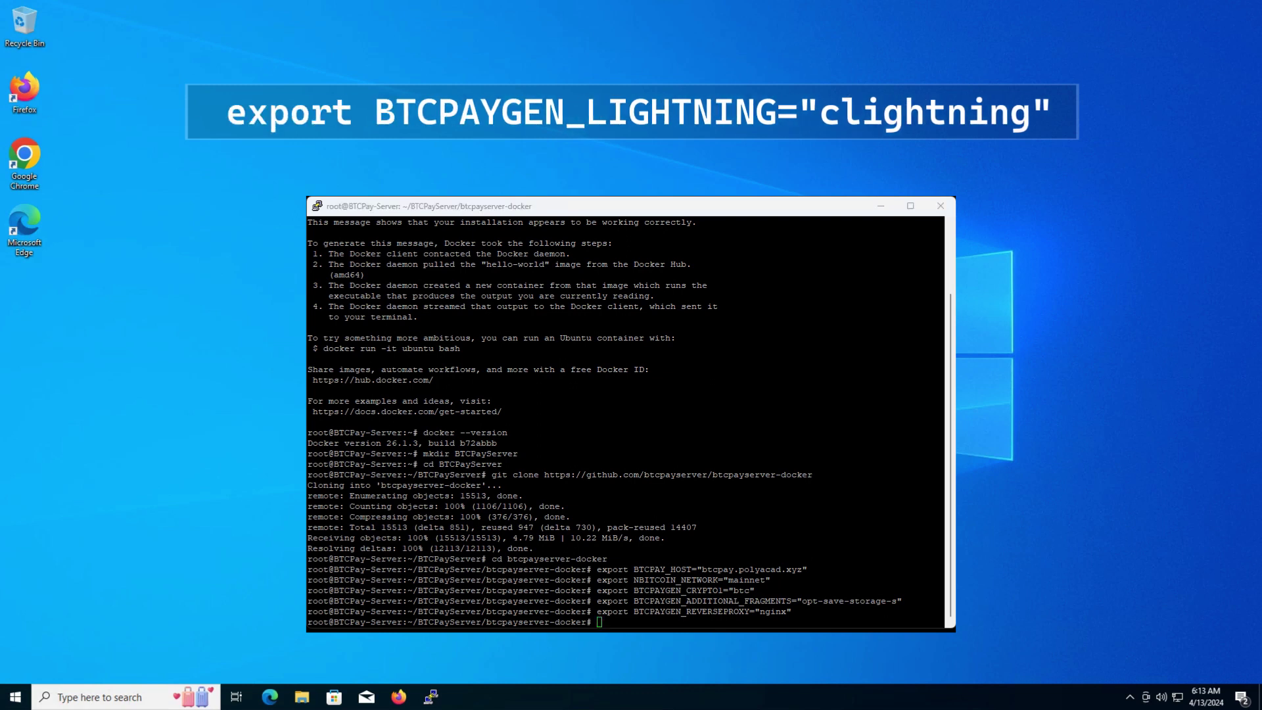
# Export BTCPAYGEN_LIGHTNING="clightning" and BTCPAY_ENABLE_SSH=true.
pyautogui.hotkey('alt', 'Tab')
pyautogui.write('export BTCPAYGEN_LIGHTNING="clightning"')
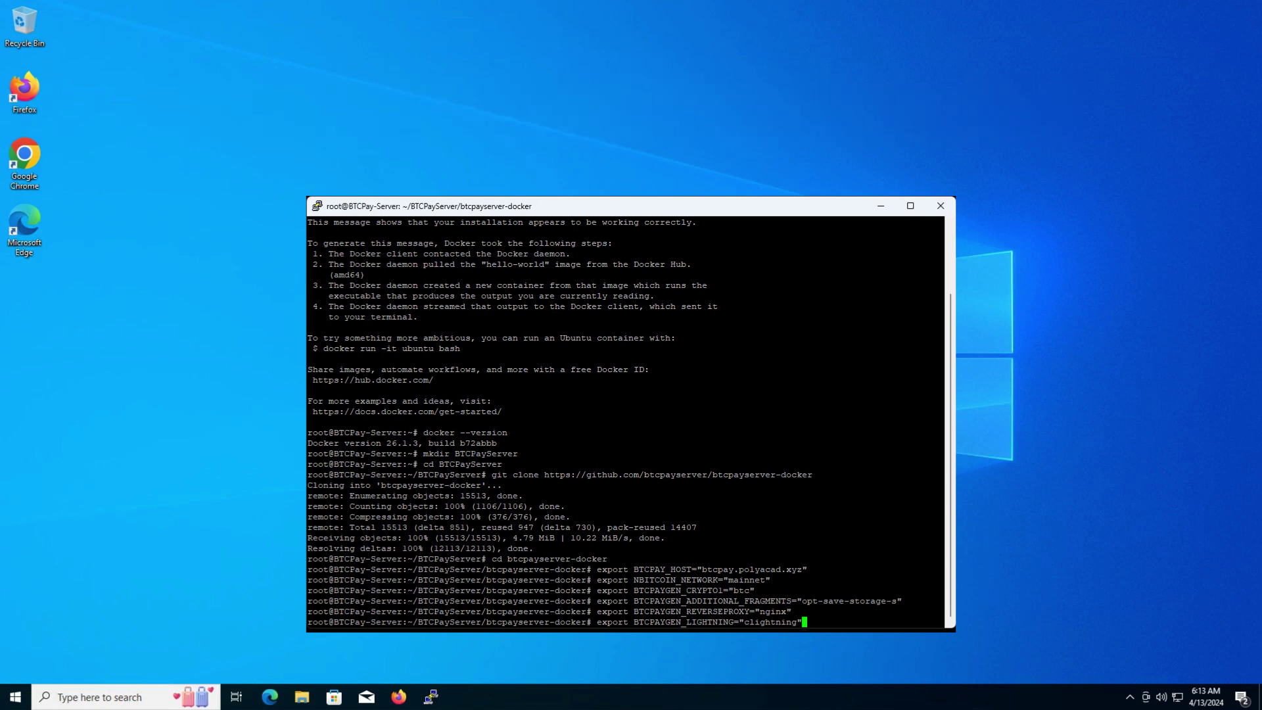
pyautogui.press('Return')
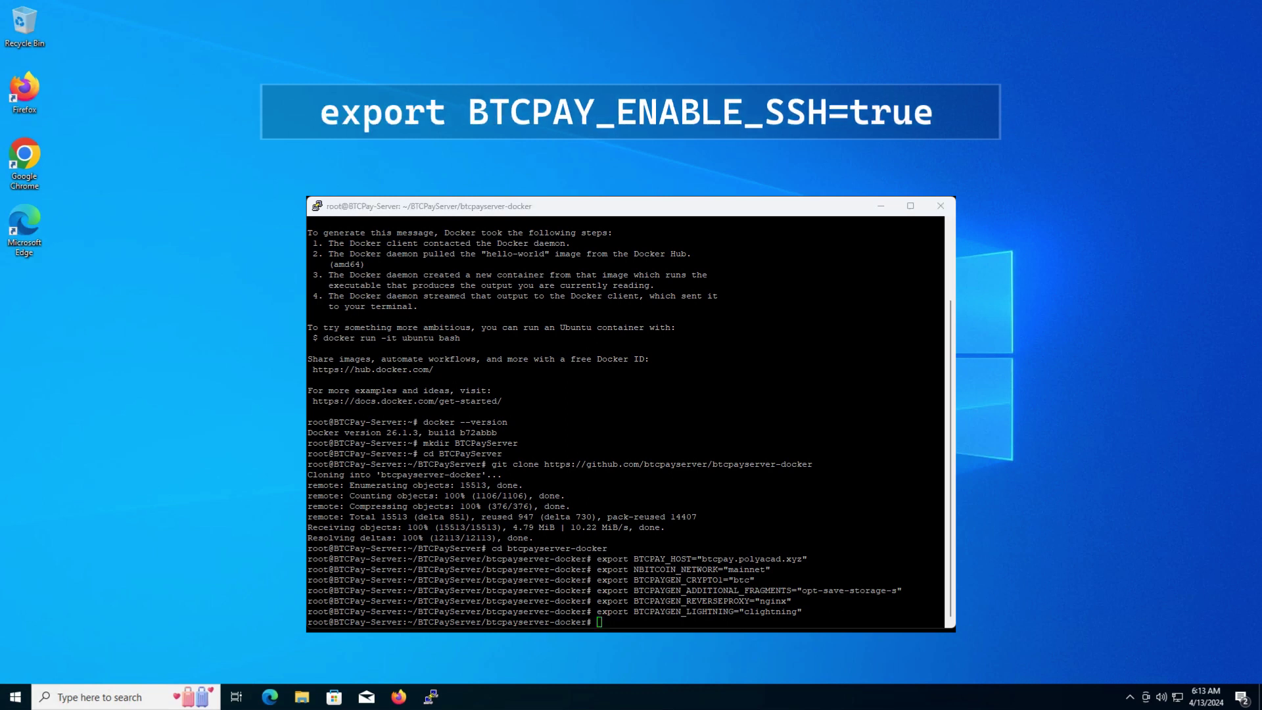
pyautogui.hotkey('alt', 'Tab')
pyautogui.write('export BTCPAY_ENABLE_SSH=true')
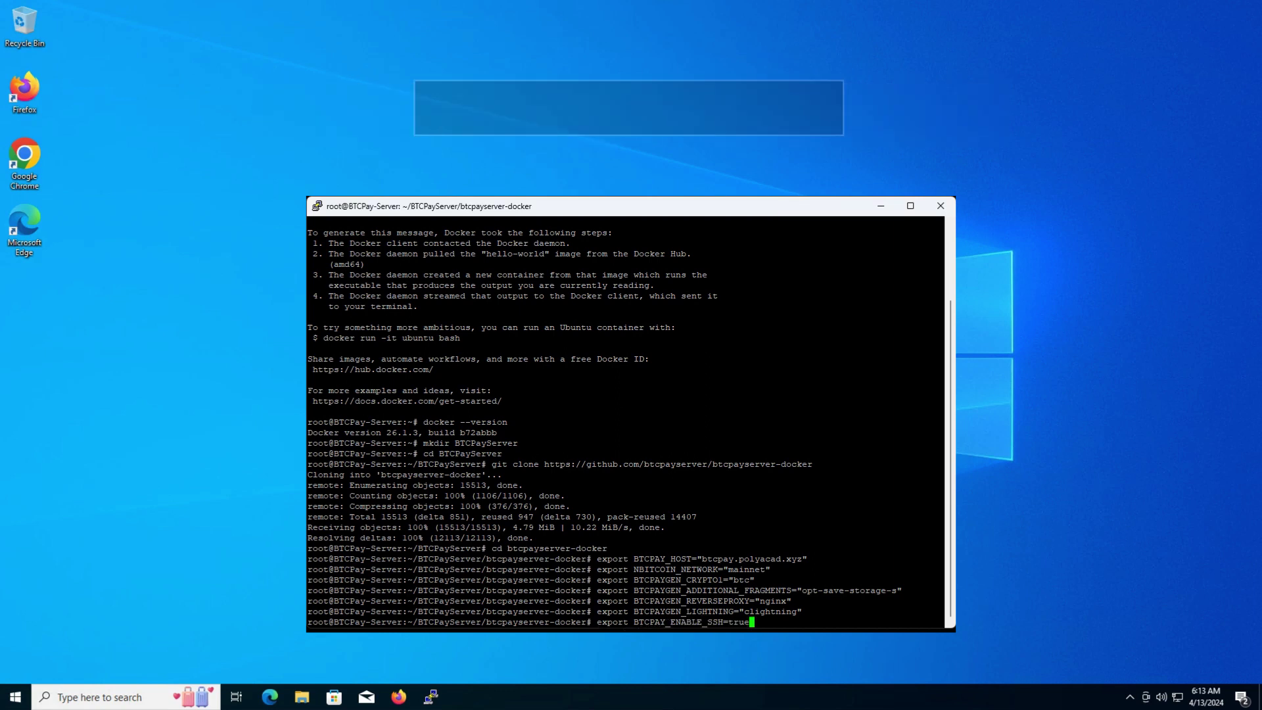
pyautogui.press('Return')
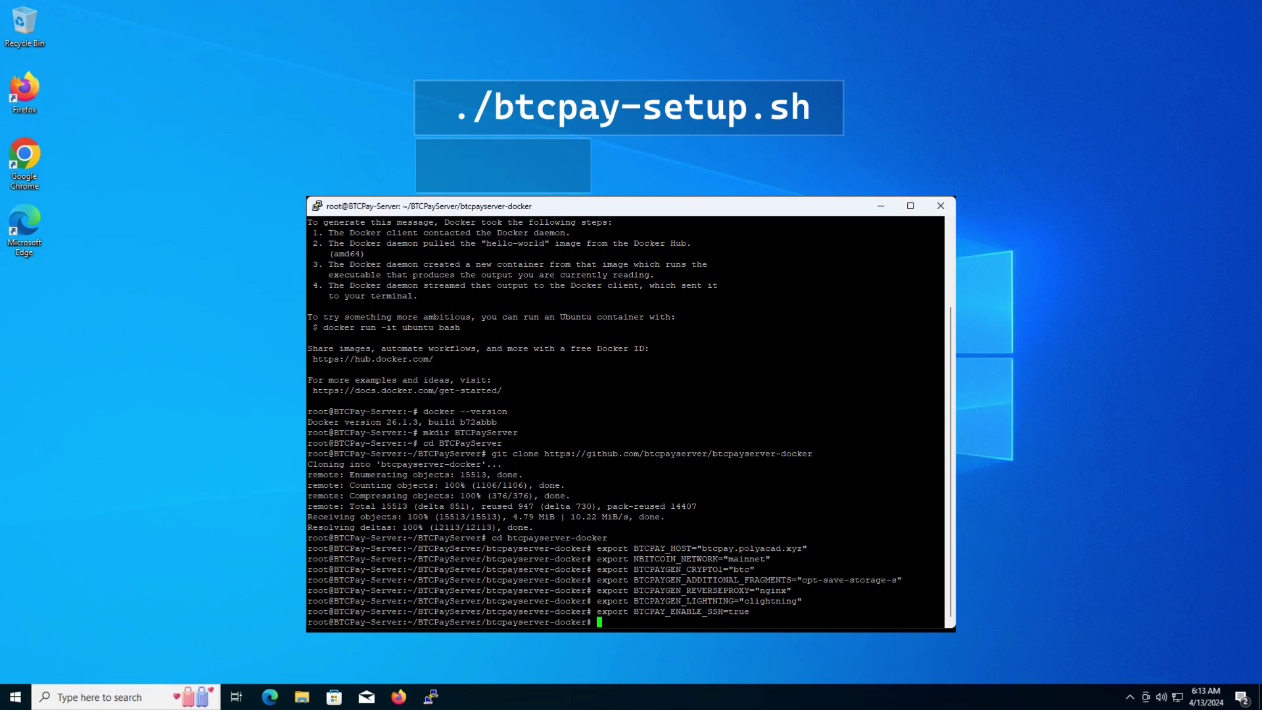
# Run '. ./btcpay-setup.sh -i' to install BTCPay, then type exit once containers are up.
pyautogui.hotkey('alt', 'Tab')
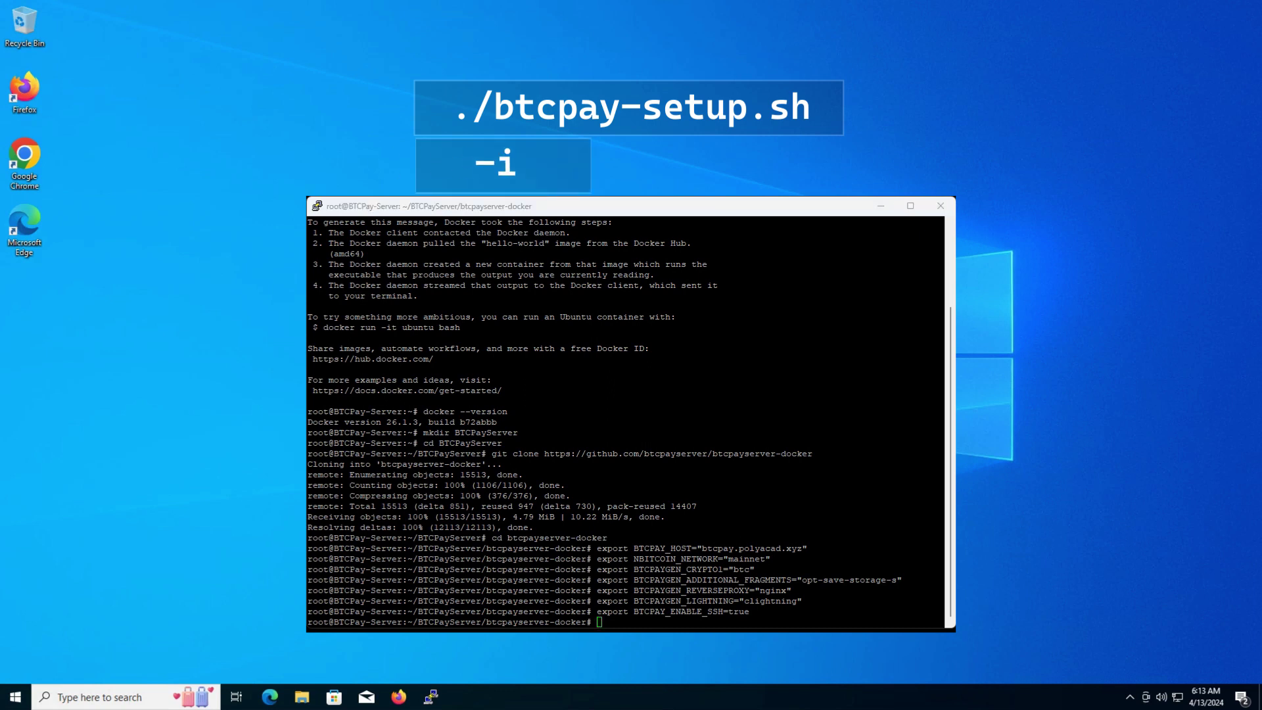
pyautogui.hotkey('alt', 'Tab')
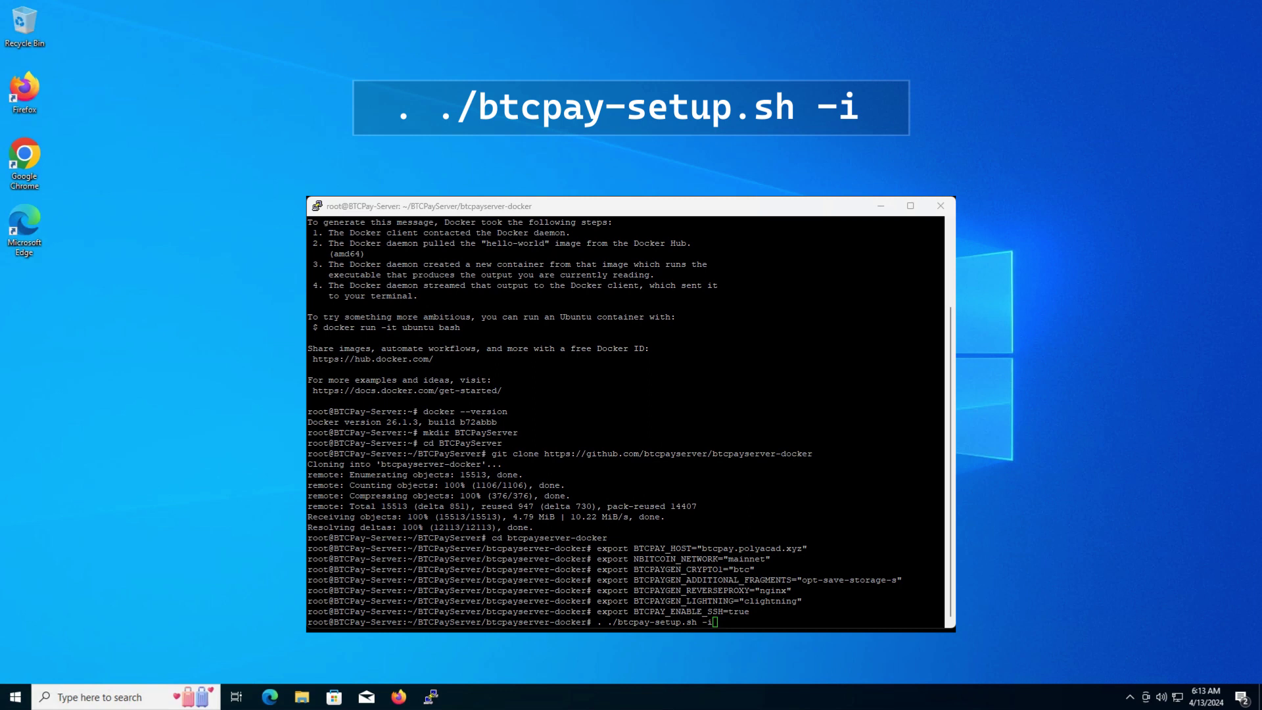
pyautogui.press('Return')
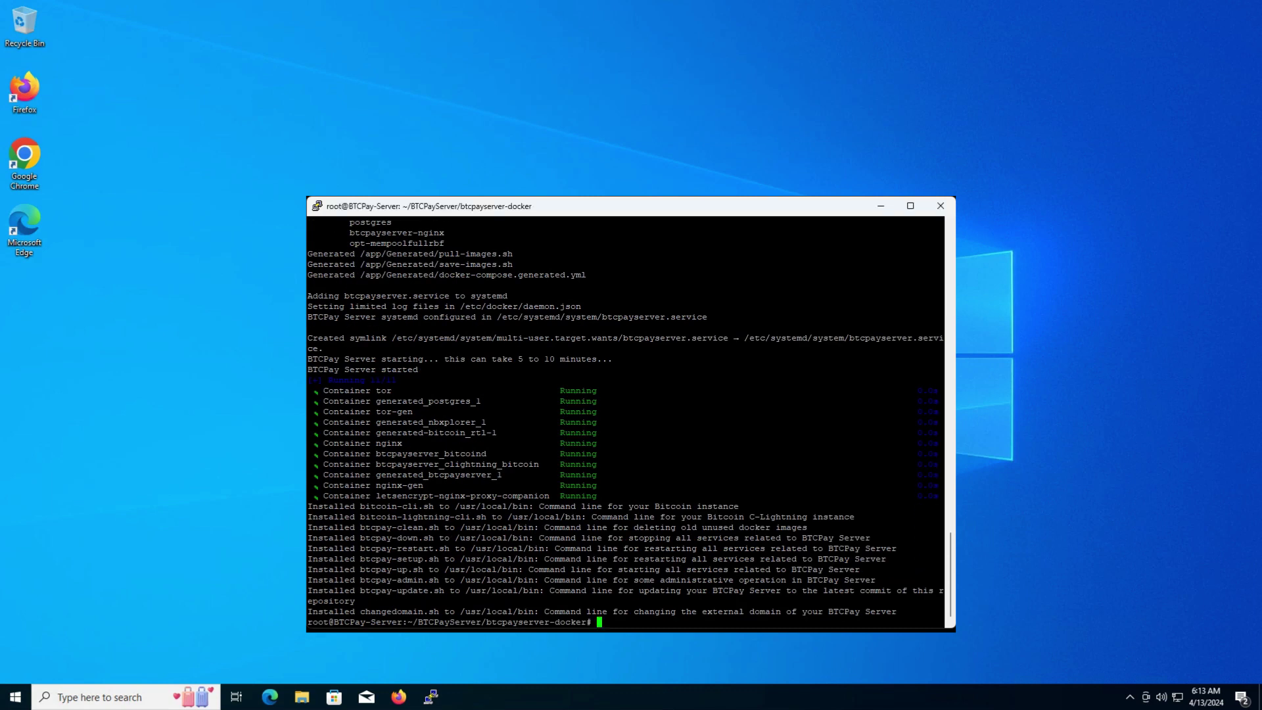
pyautogui.write('exit')
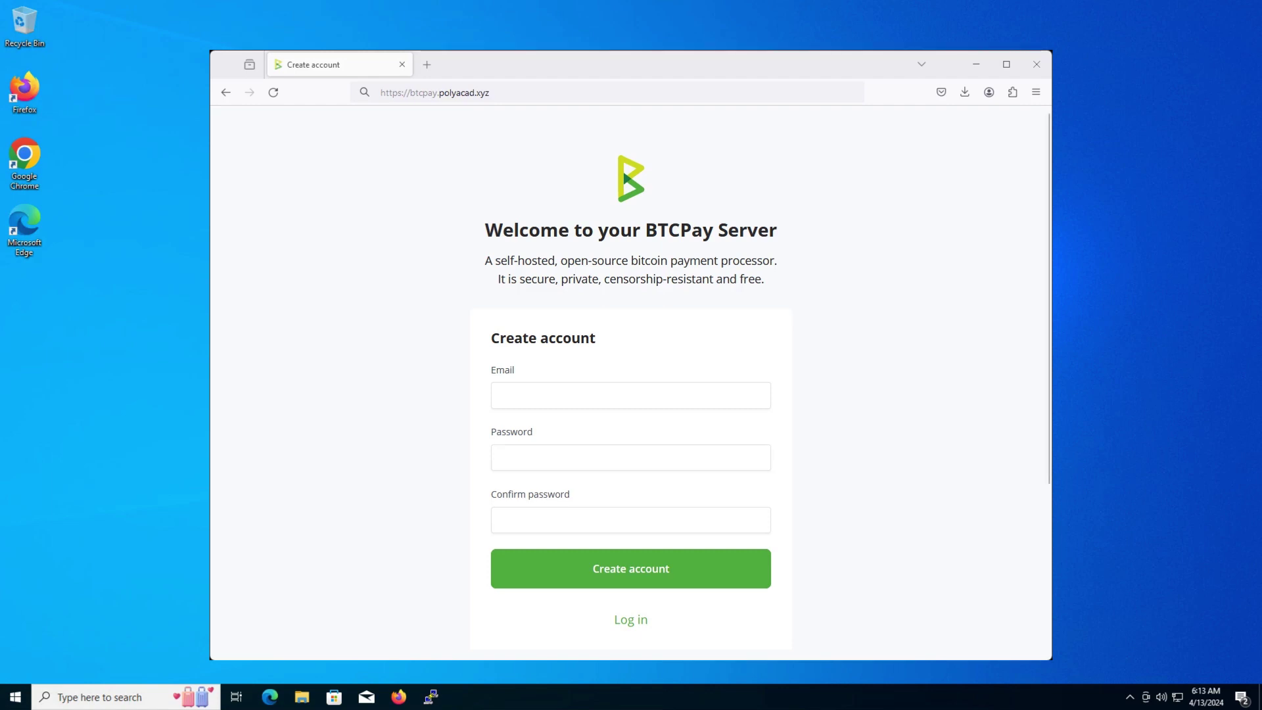
# Load btcpay.polyacad.xyz and register the admin e-mail with a 10-character password, confirmed.
pyautogui.hotkey('ctrl', 'l')
pyautogui.press('Return')
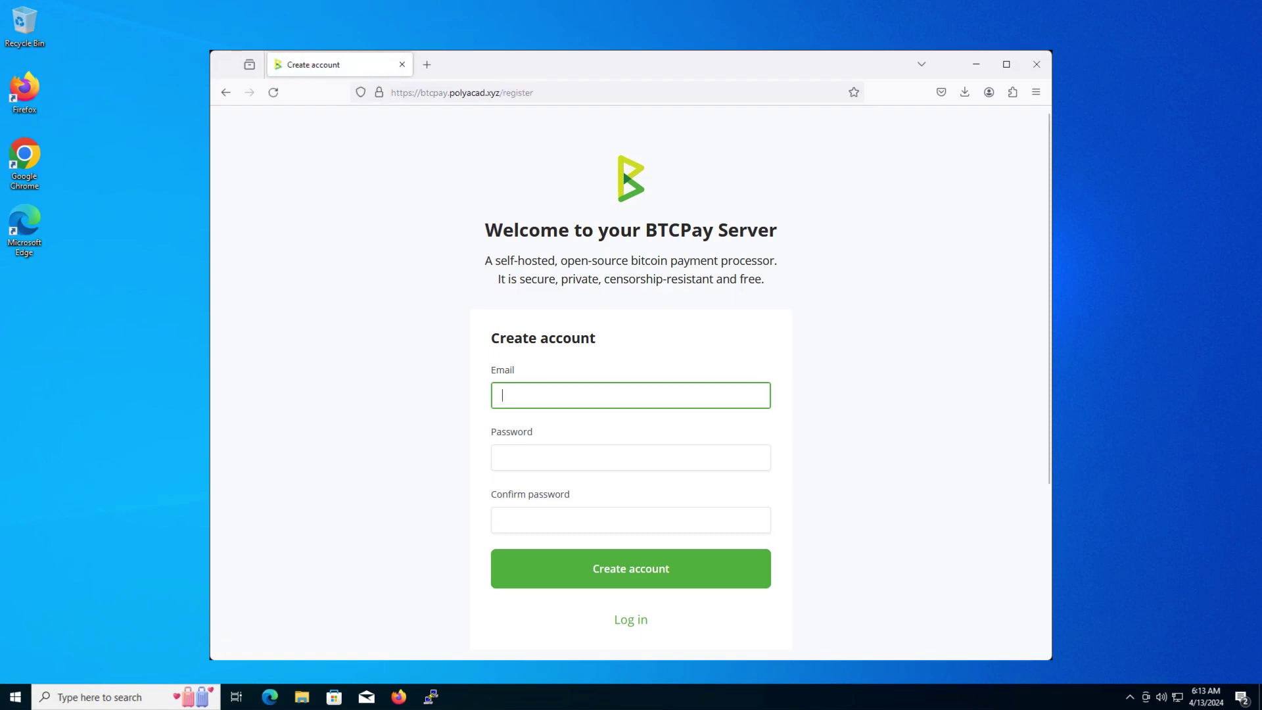
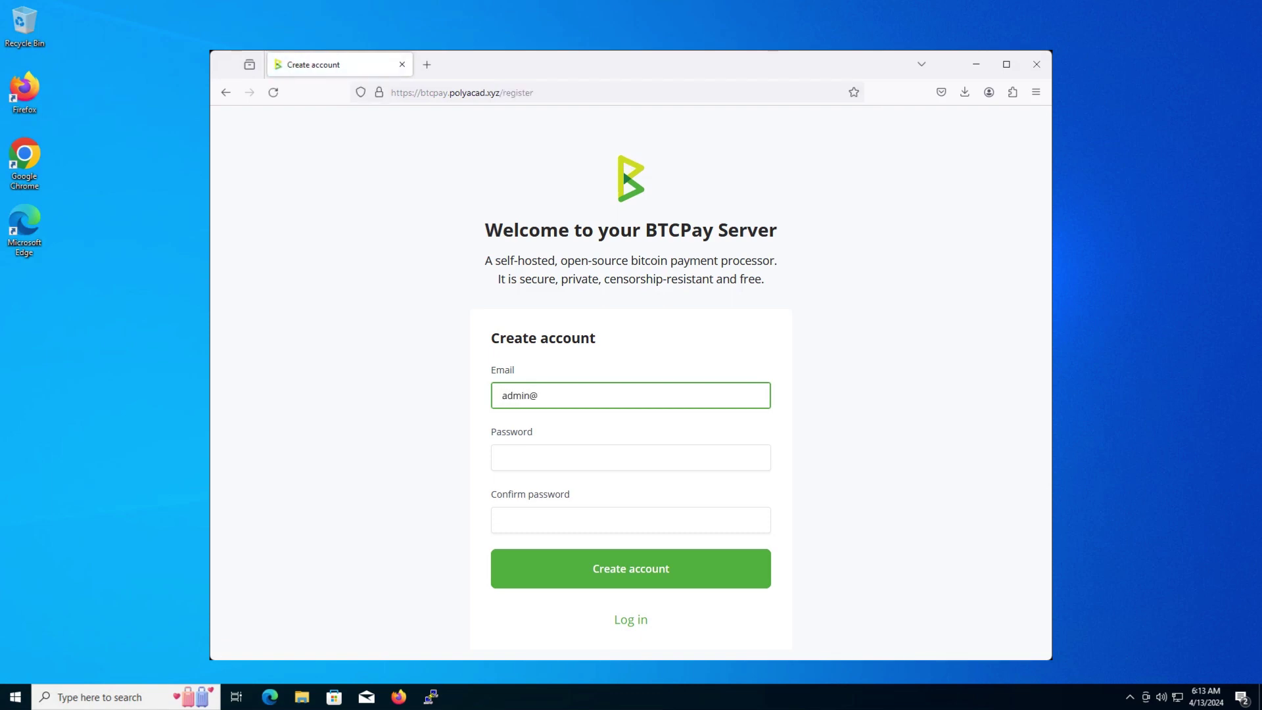
pyautogui.click(631, 457)
pyautogui.write('•••••••••')
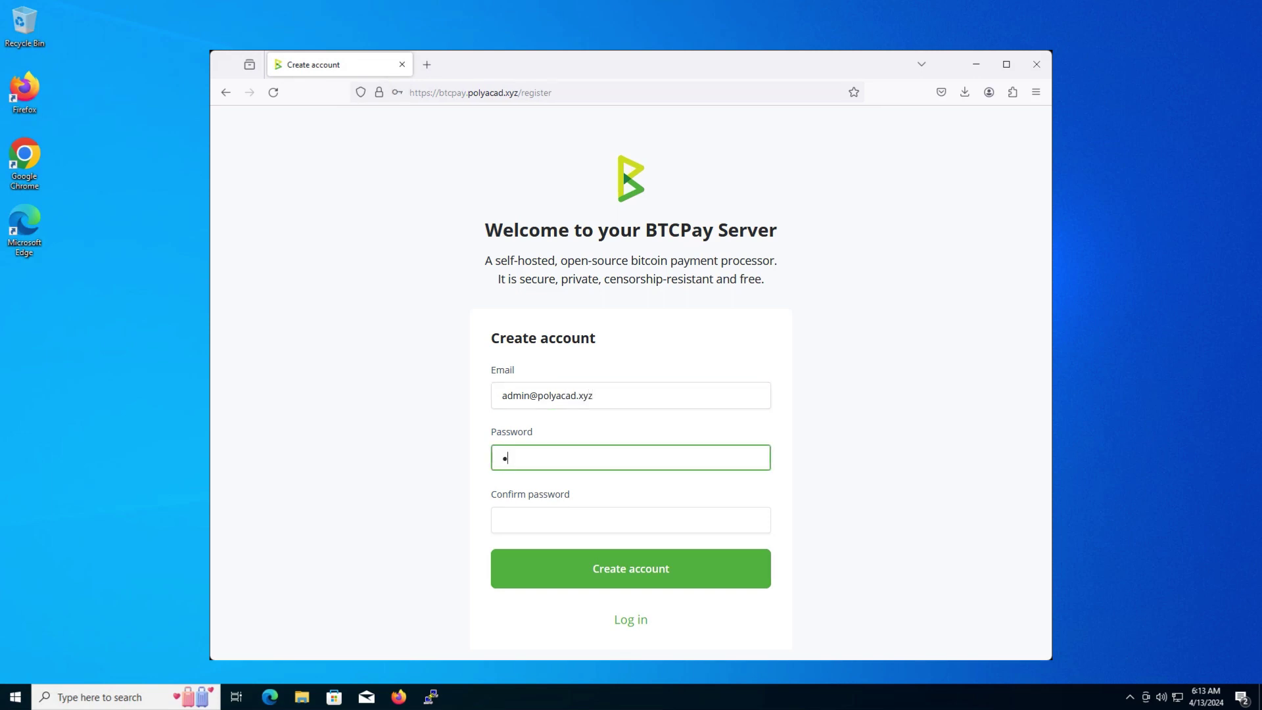
pyautogui.write('•')
pyautogui.click(631, 519)
pyautogui.write('••••••••••')
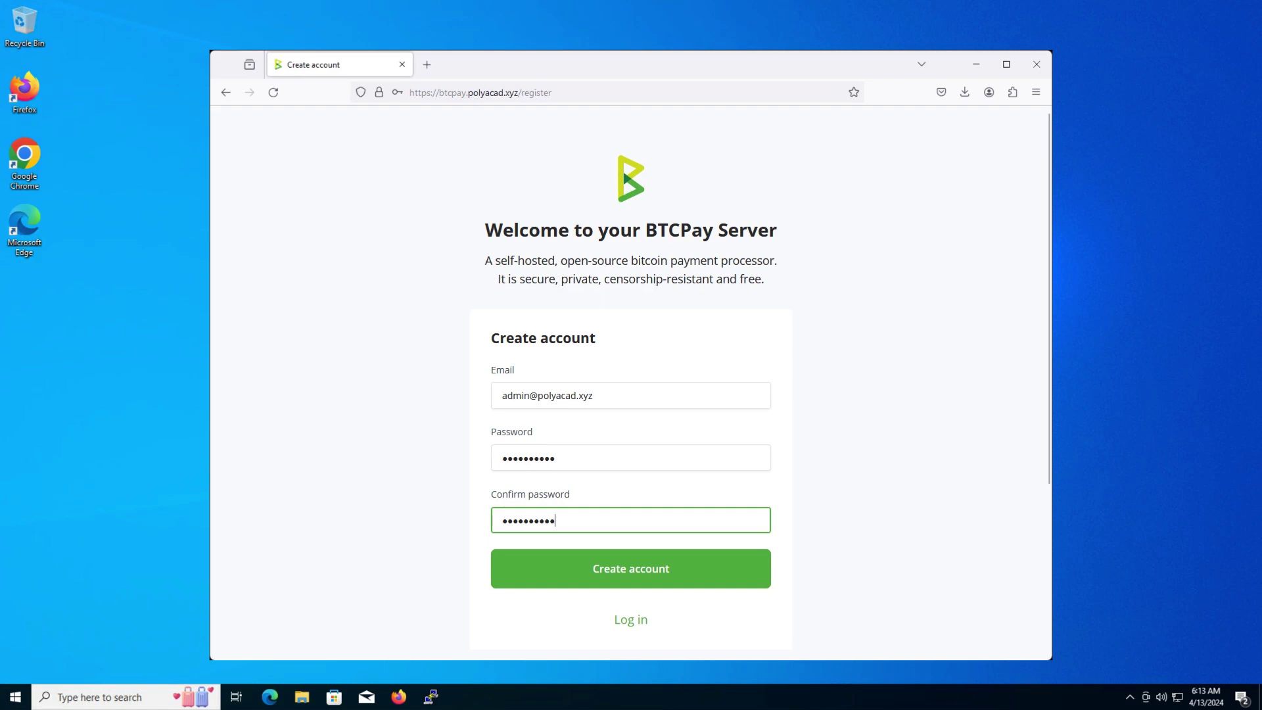
pyautogui.press('Return')
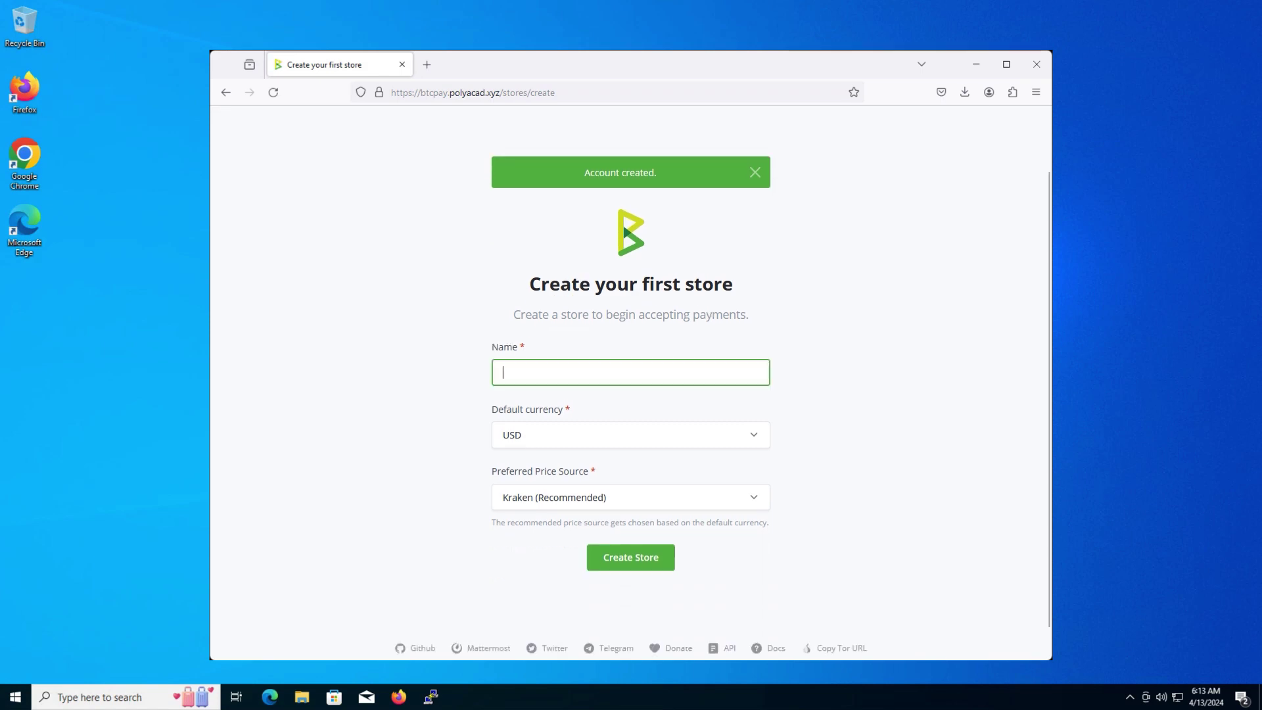
# Create the first store named 'admin', keeping USD and Kraken defaults.
pyautogui.write('a')
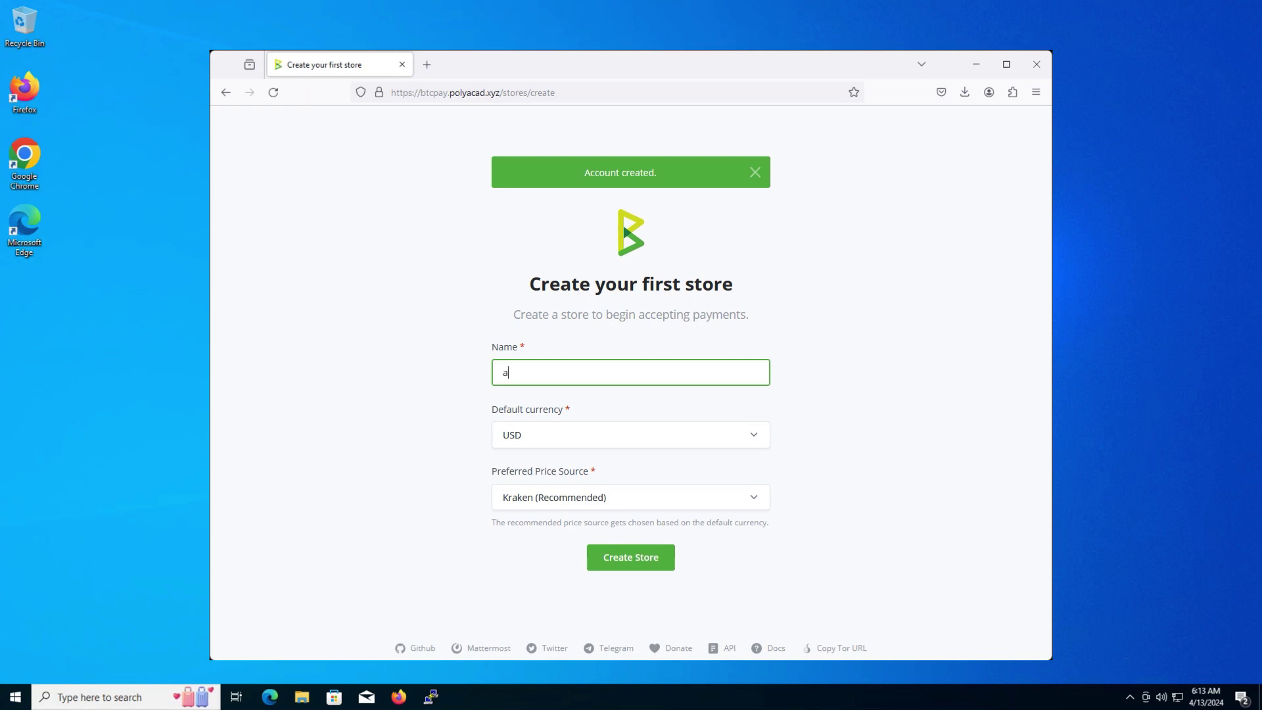
pyautogui.write('dmin')
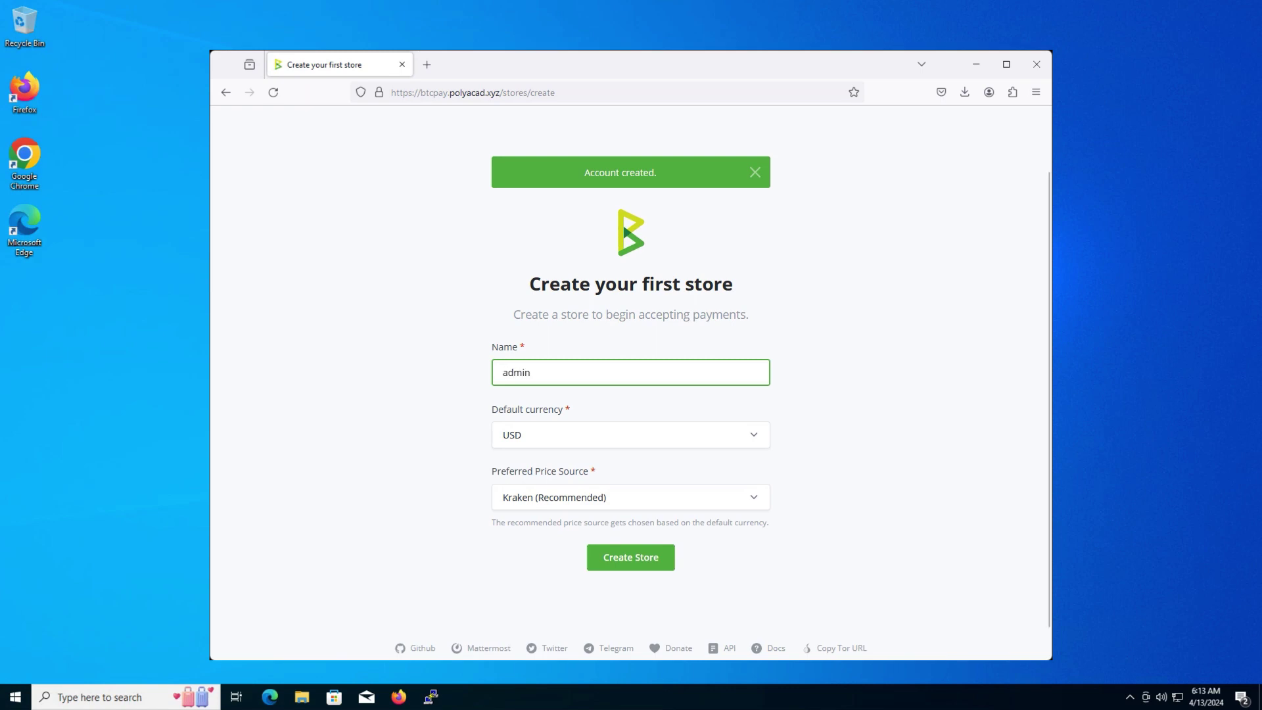
pyautogui.scroll(-1, 630, 394)
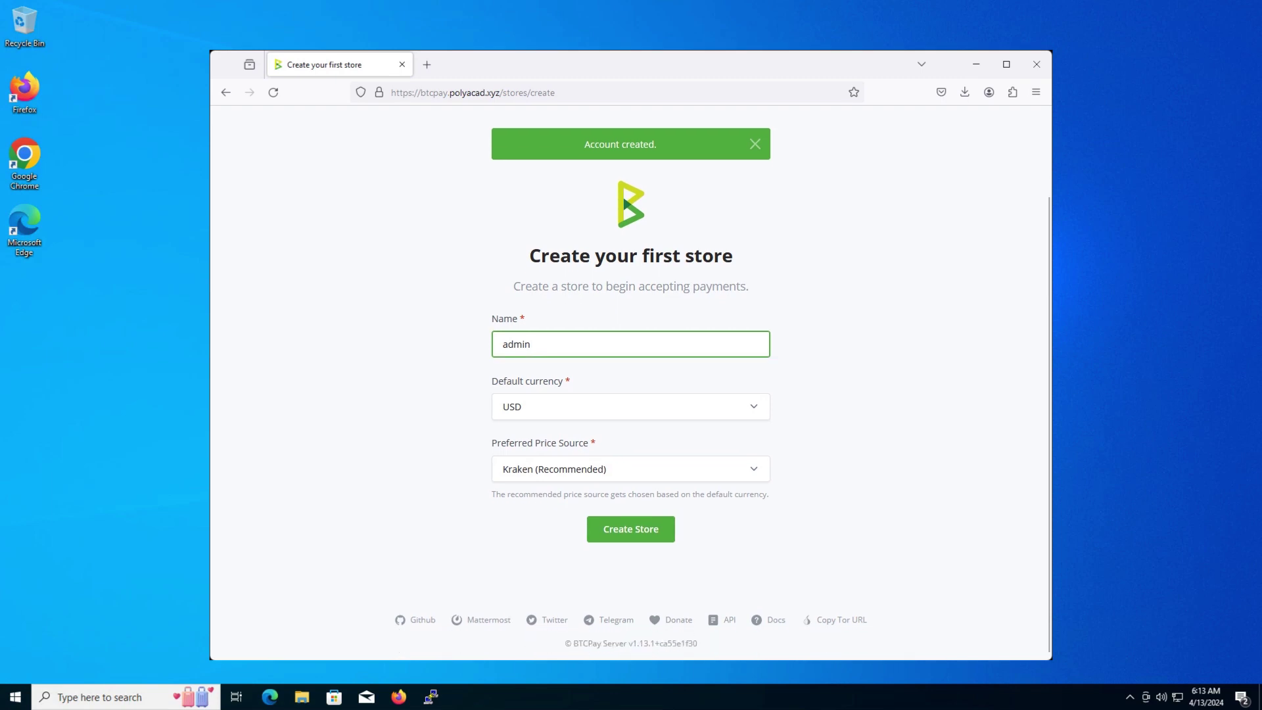
pyautogui.click(631, 529)
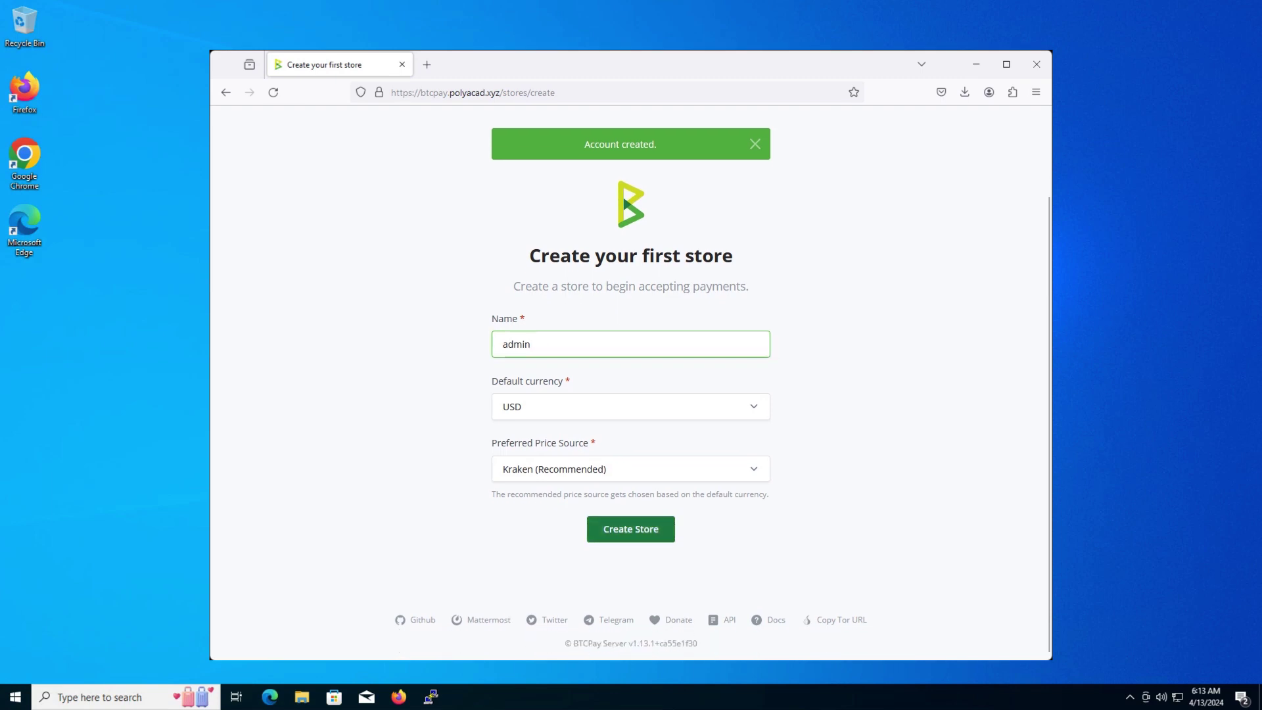